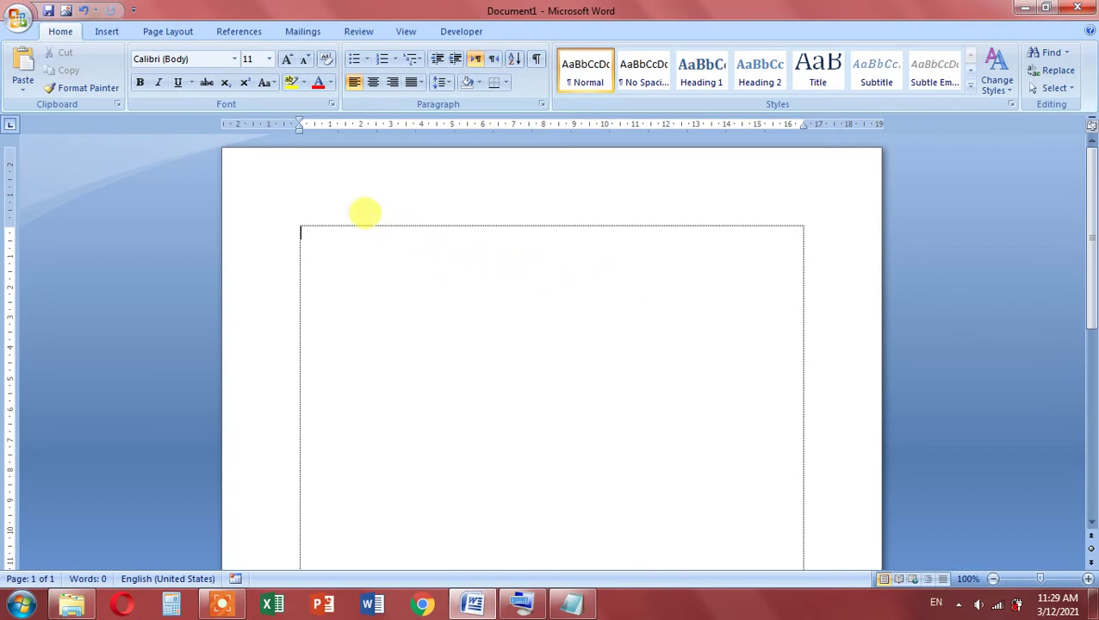
Insert a table with two columns and eight rows at the start of the blank document
left_click(107, 32)
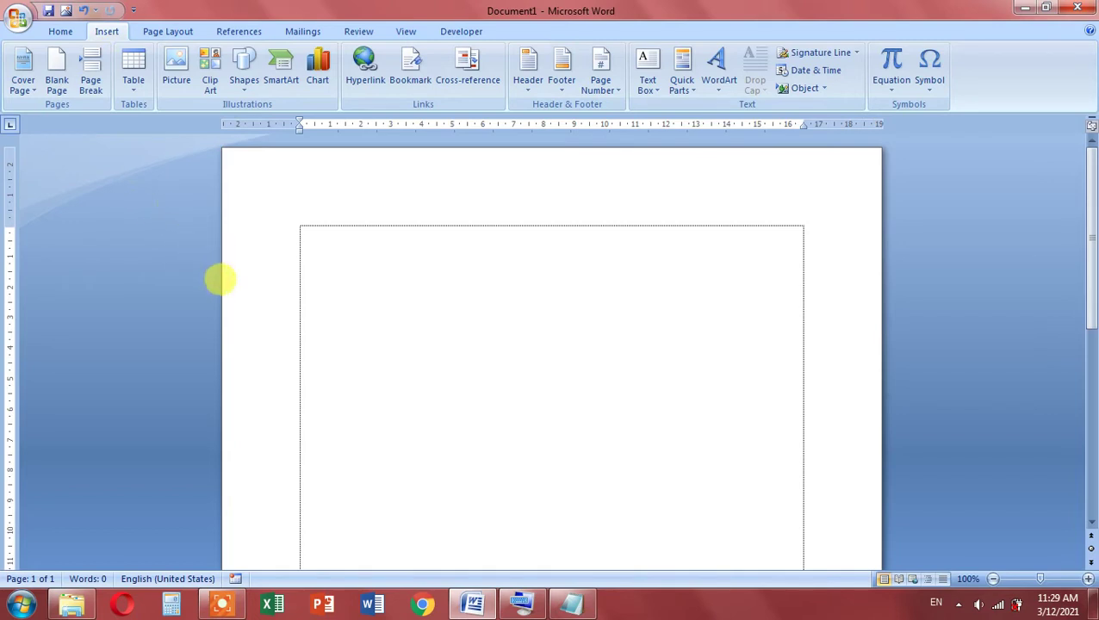
left_click(135, 92)
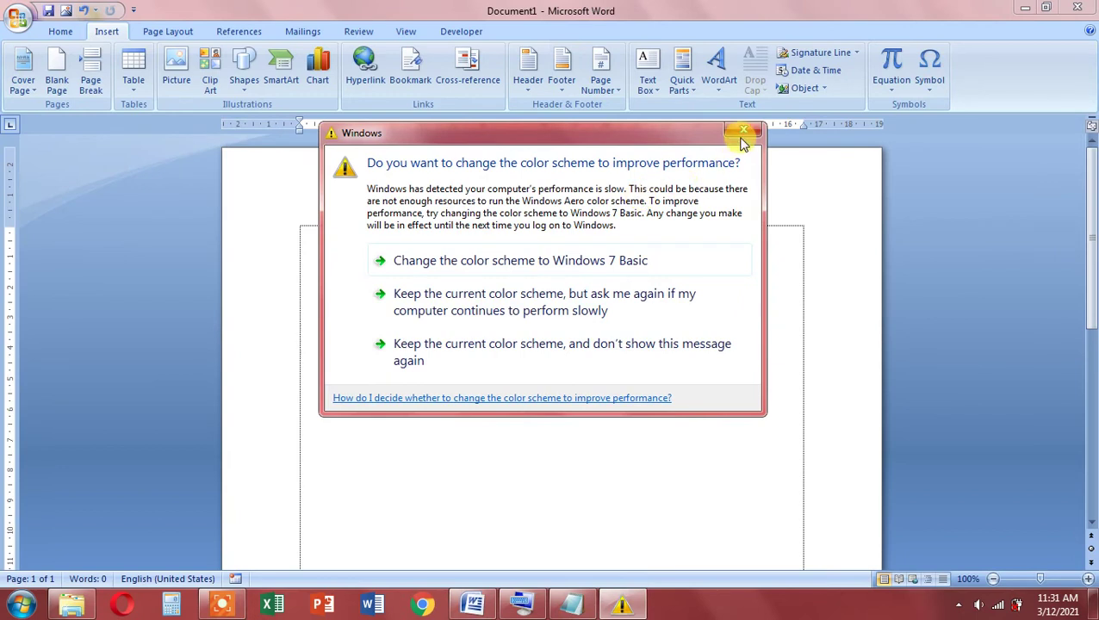
left_click(741, 135)
left_click(135, 82)
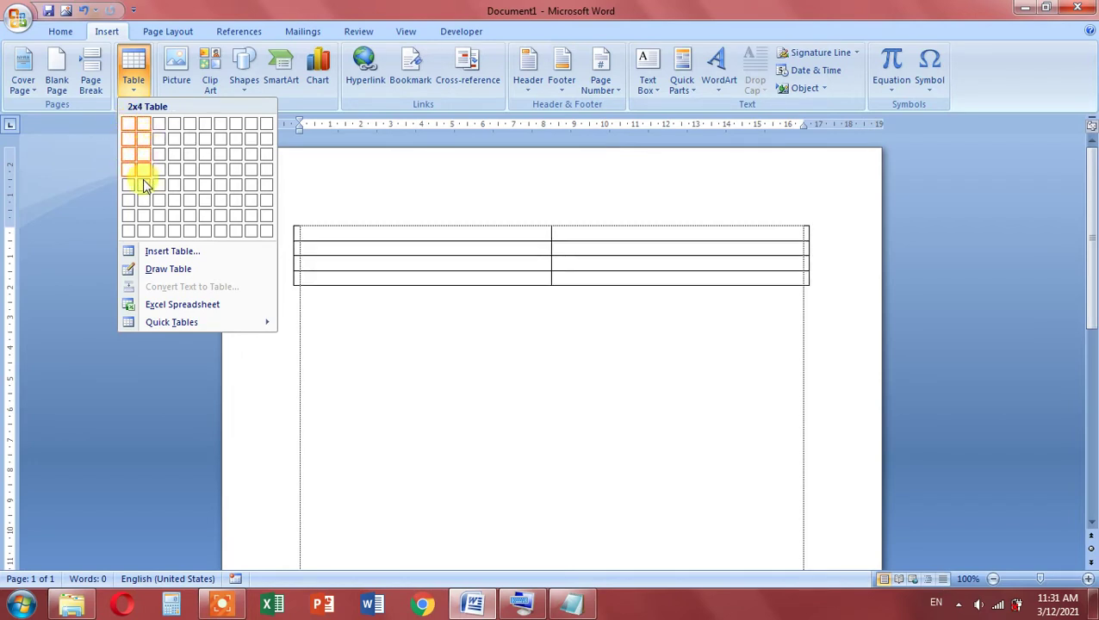
left_click(143, 231)
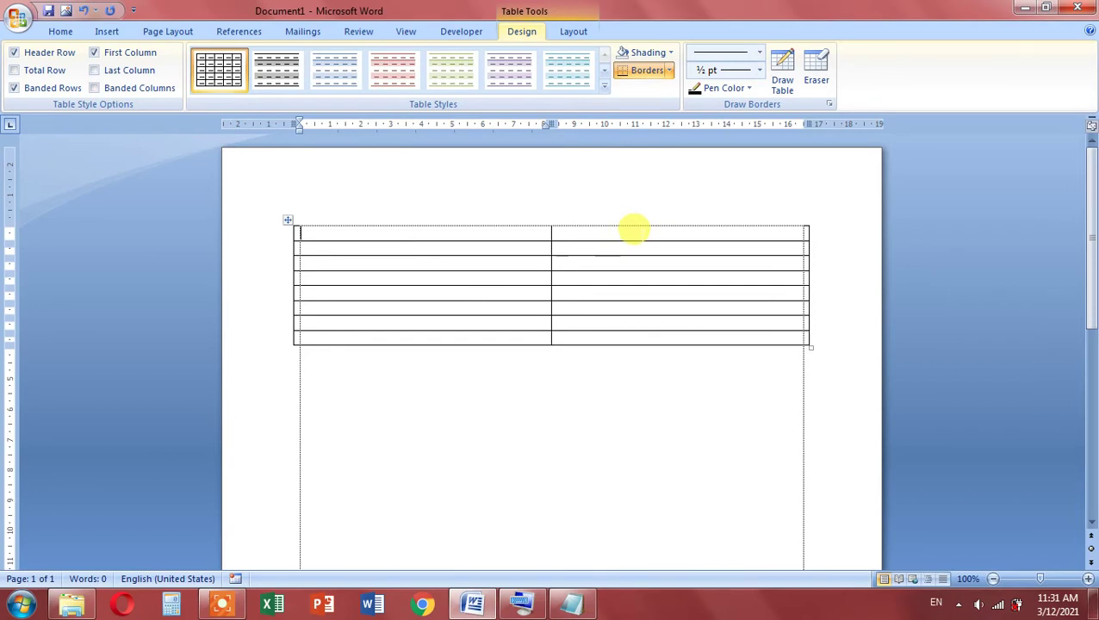
Examine the table's layout by selecting the first-column cell of each row in turn and checking both columns
left_click(633, 228)
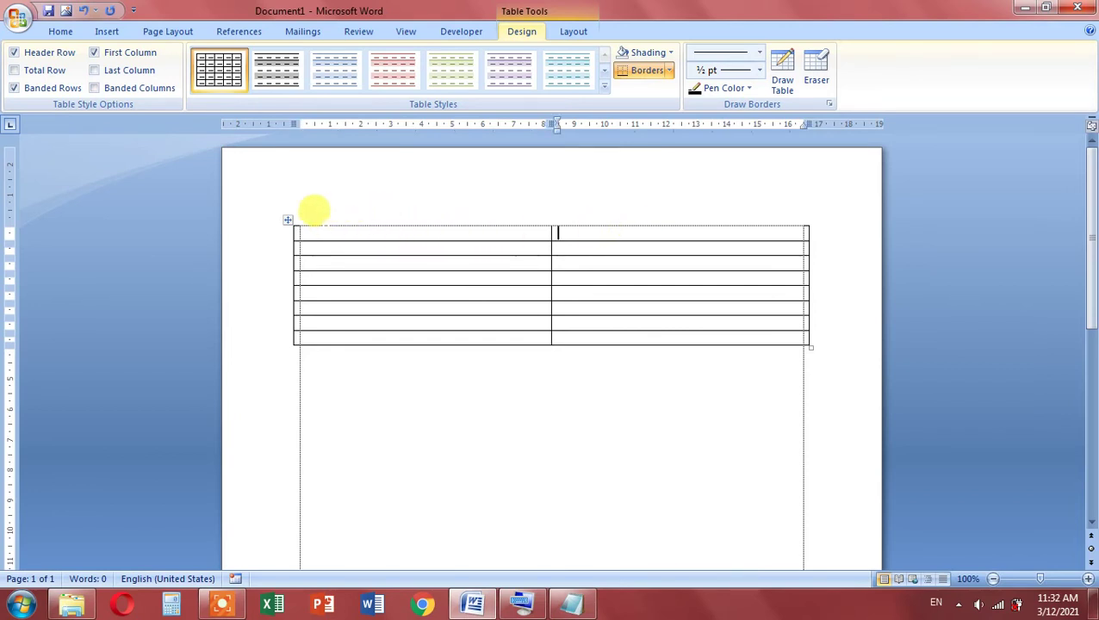
left_click(280, 230)
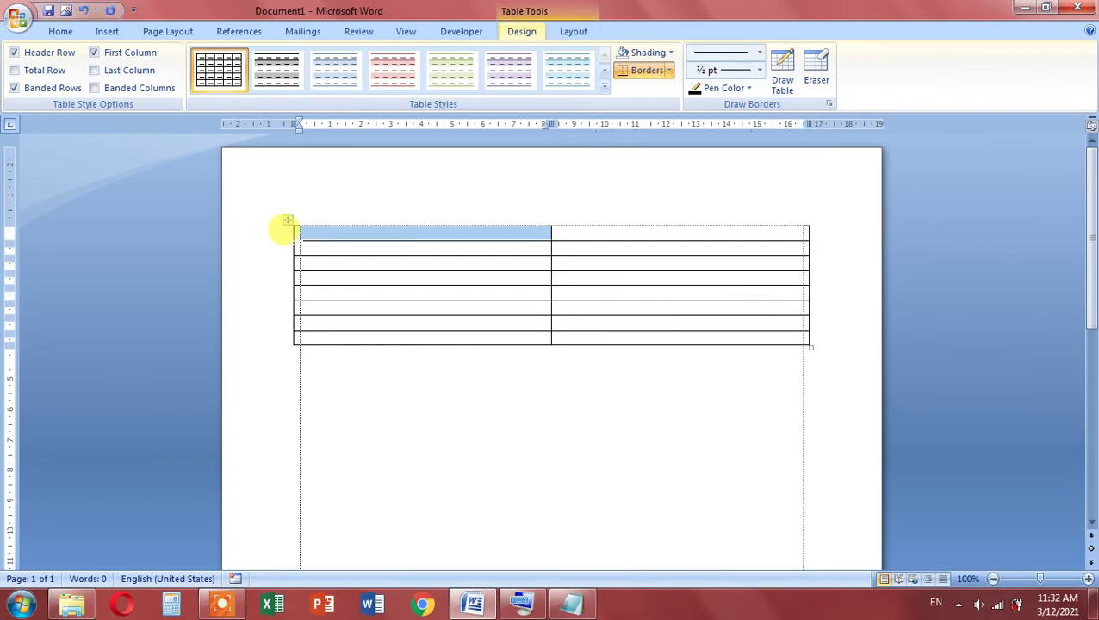
left_click(282, 245)
left_click(280, 260)
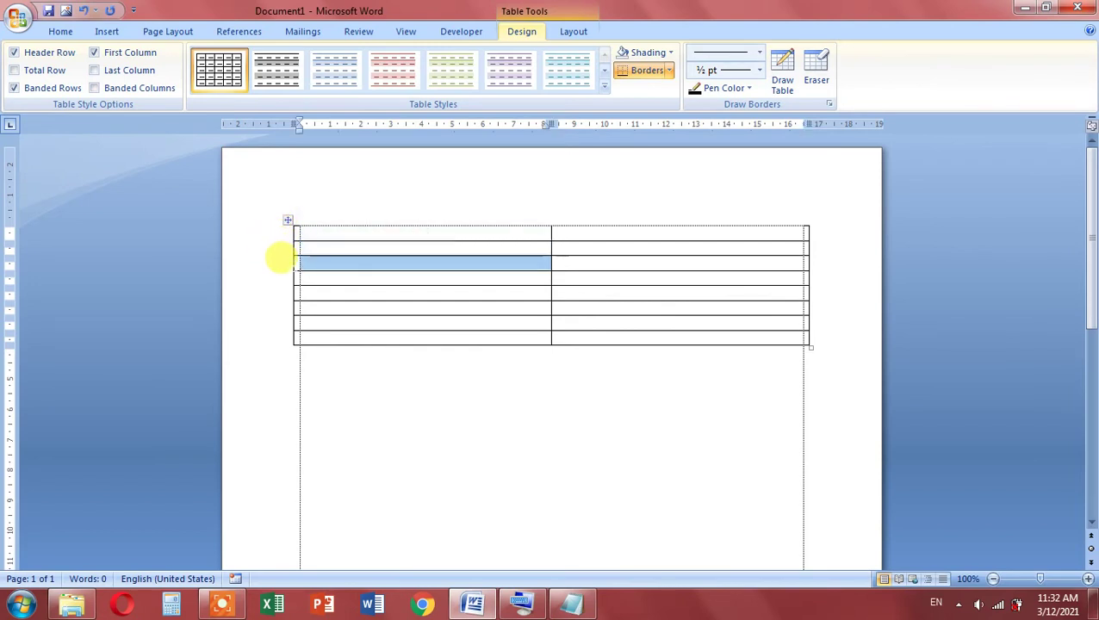
left_click(280, 274)
left_click(281, 289)
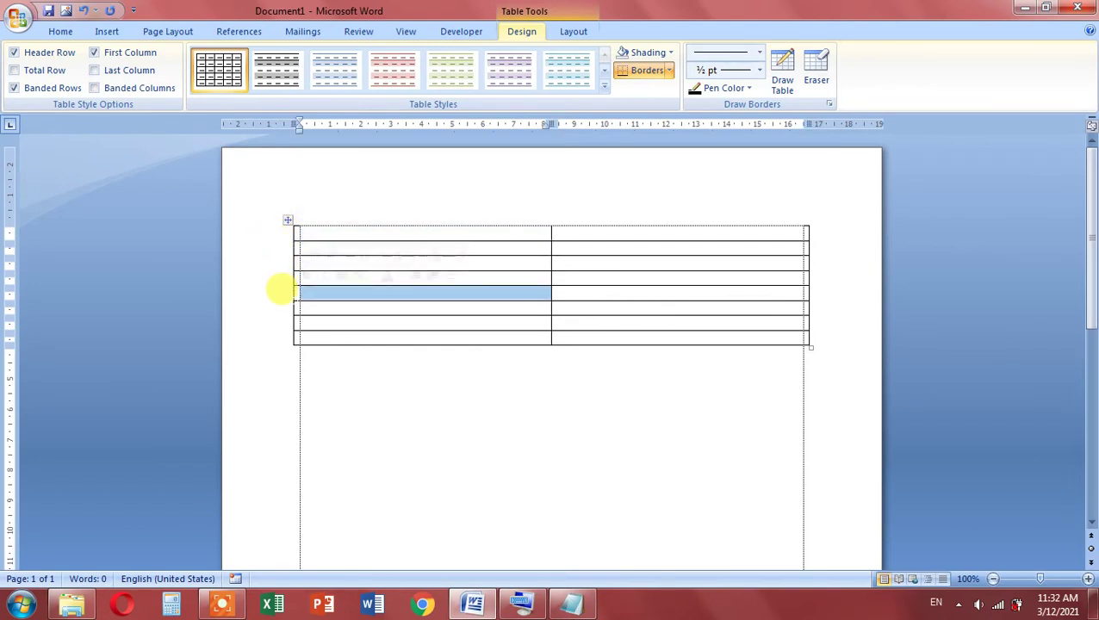
left_click(281, 301)
left_click(281, 318)
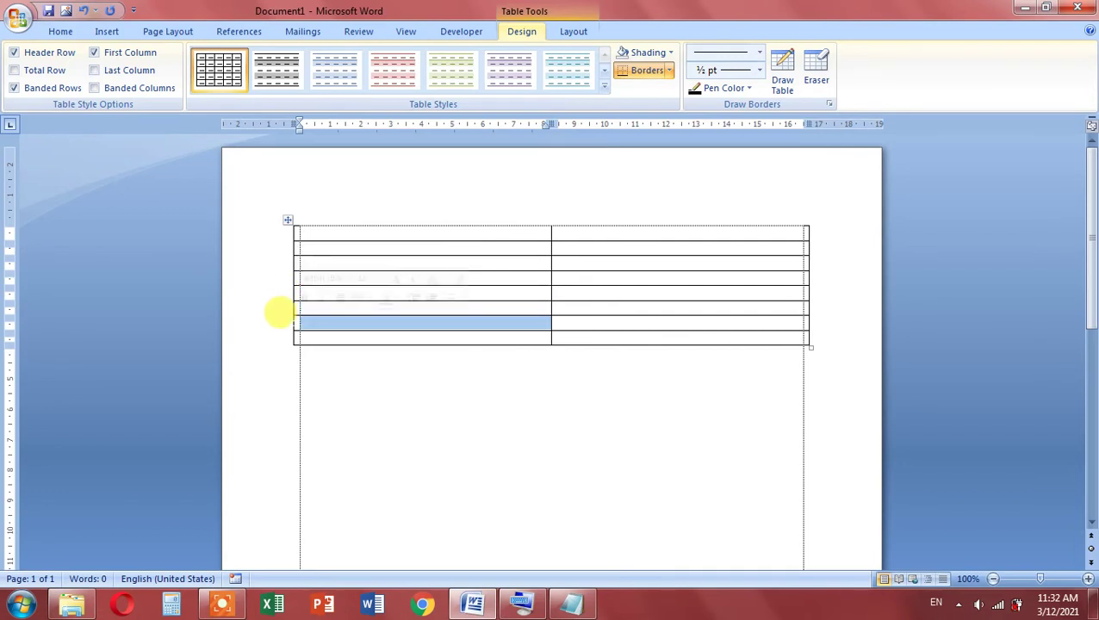
left_click(279, 332)
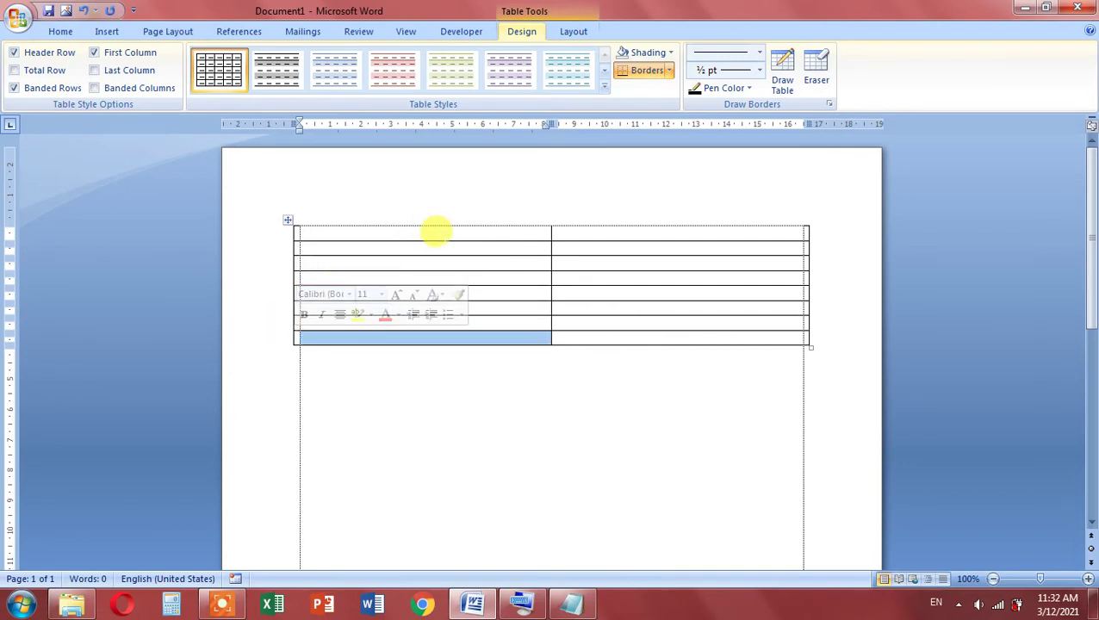
left_click(453, 223)
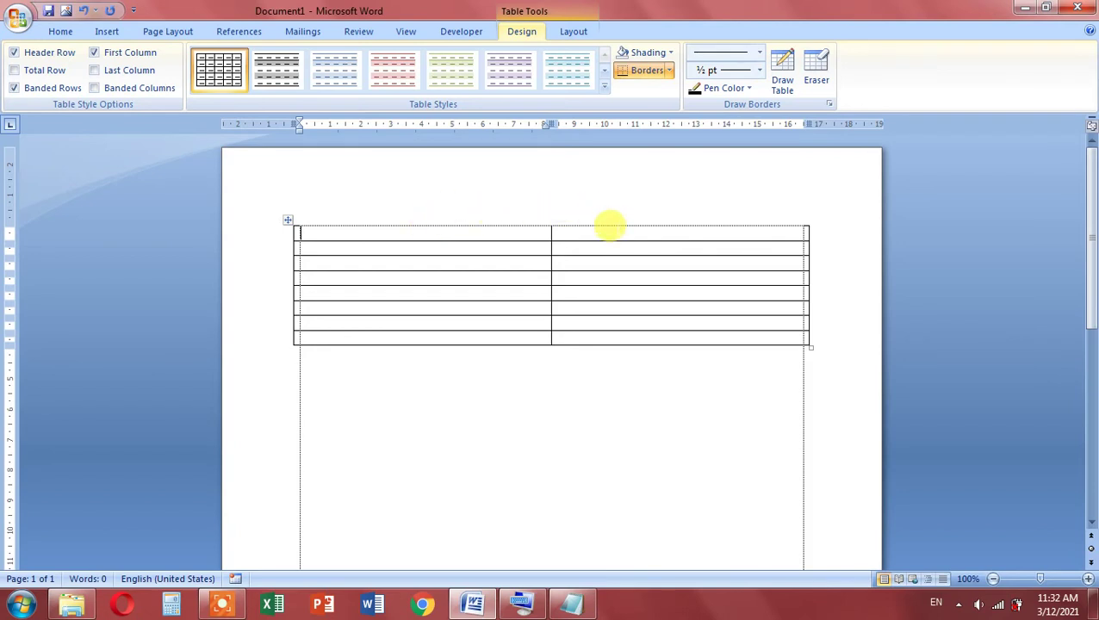
left_click(610, 225)
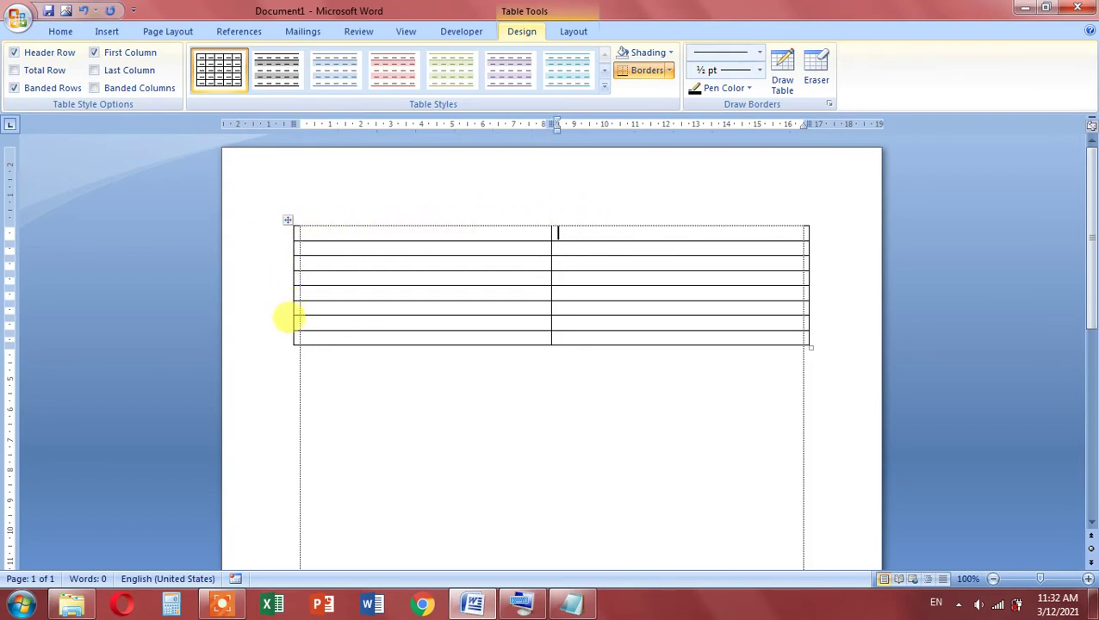
left_click(93, 34)
left_click(138, 87)
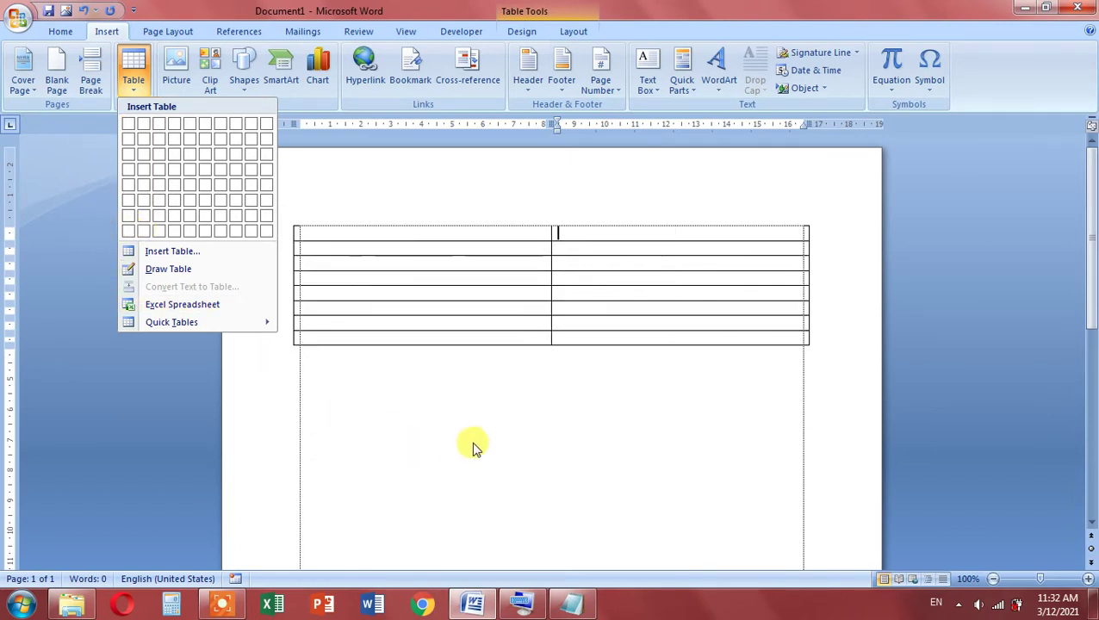
left_click(472, 444)
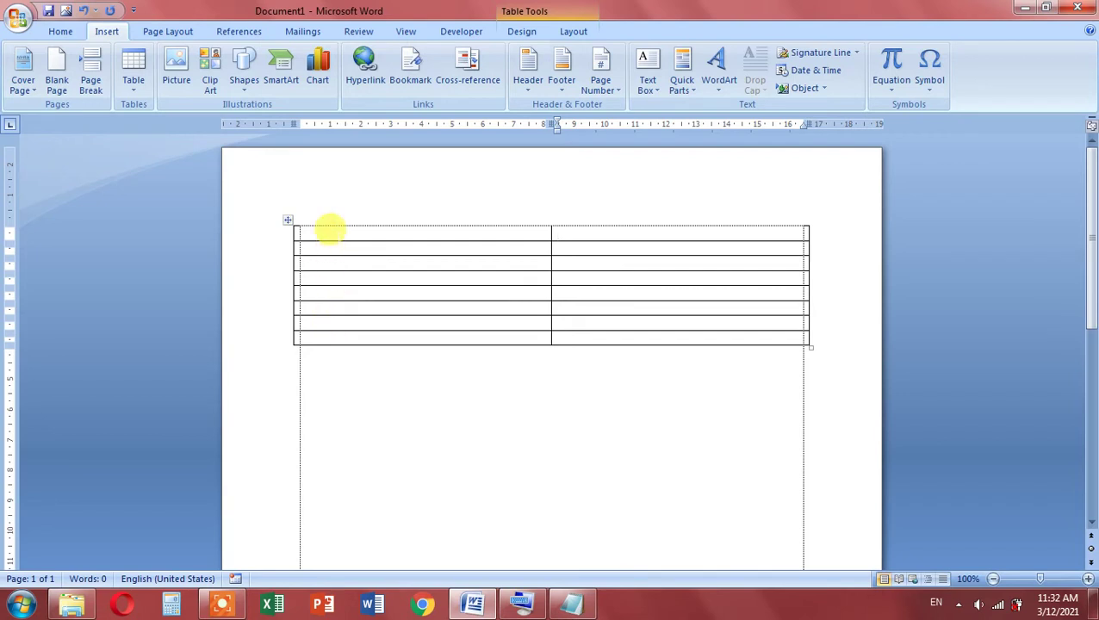
left_click(330, 228)
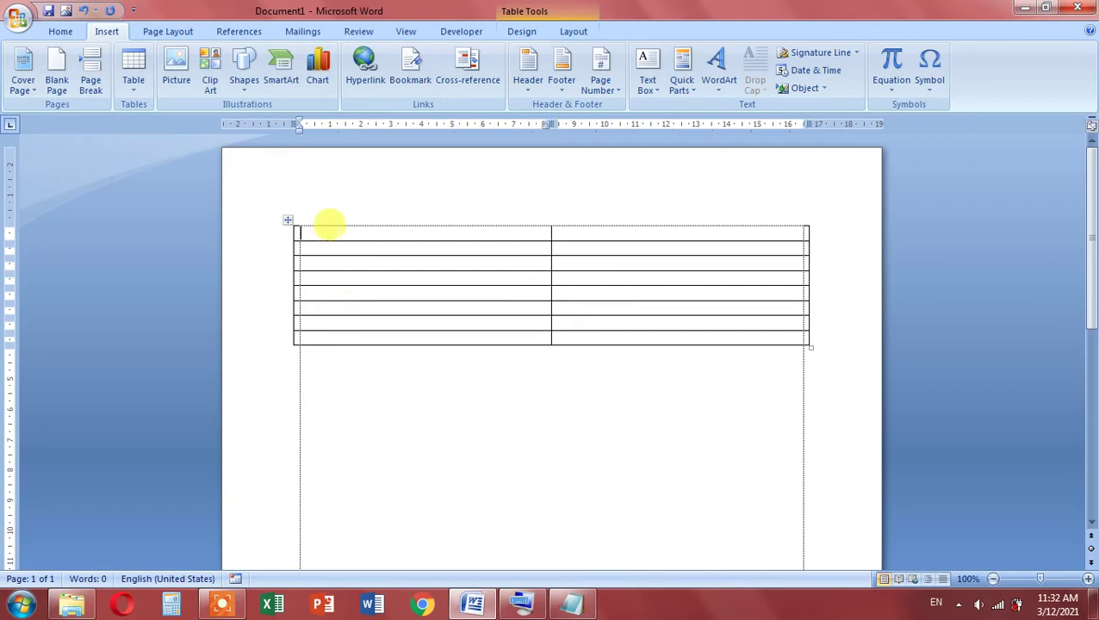
left_click(133, 86)
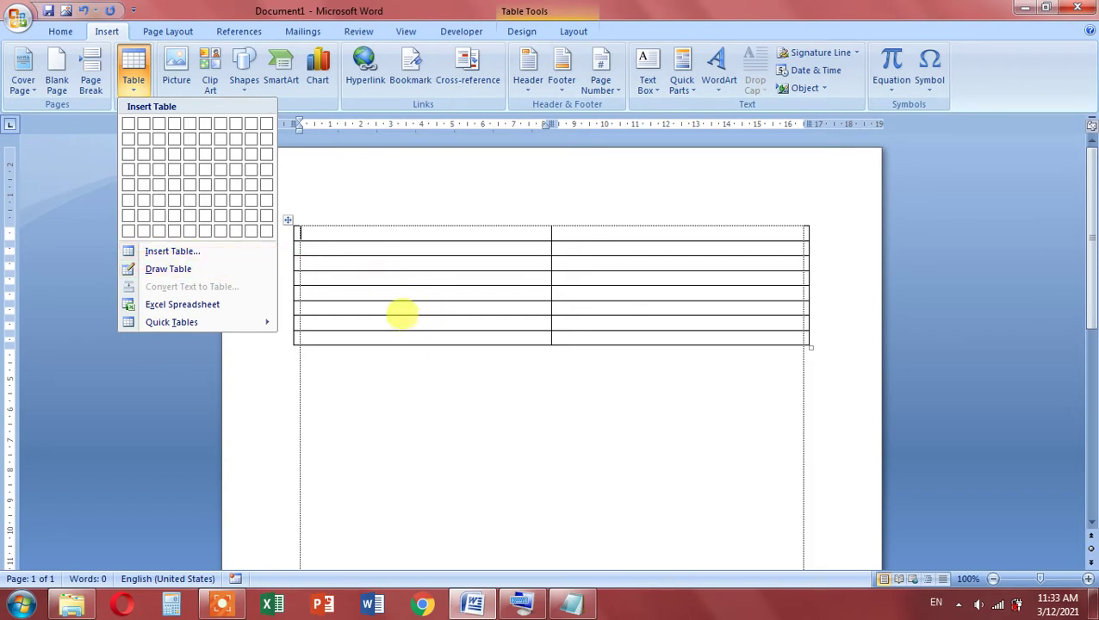
left_click(385, 298)
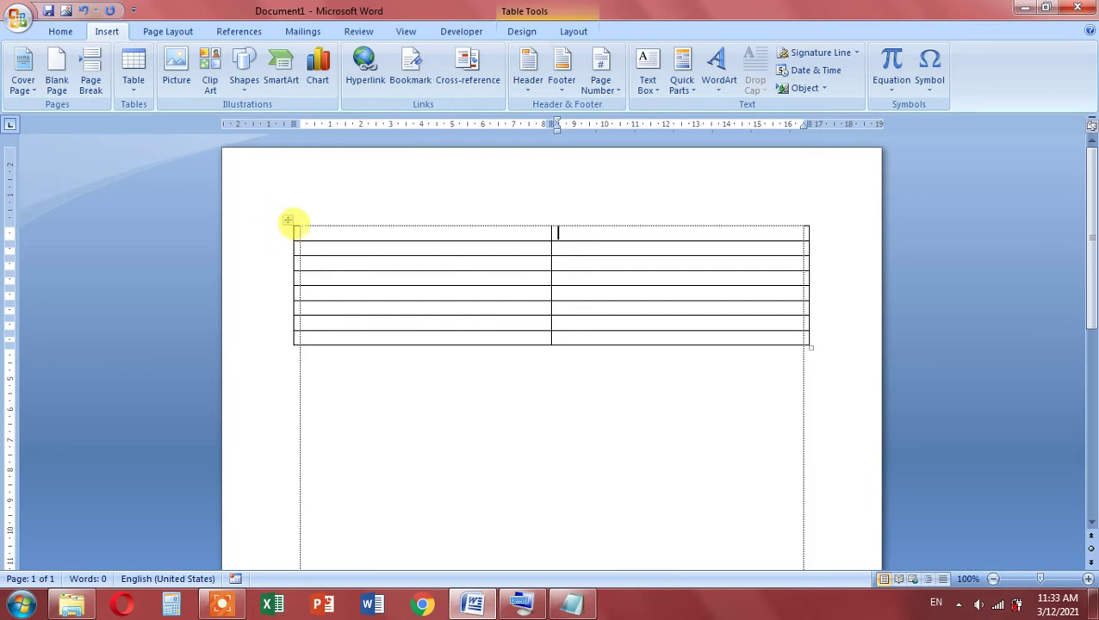
Delete the entire two-column table using the on-screen keyboard, and minimize the keyboard
left_click(288, 219)
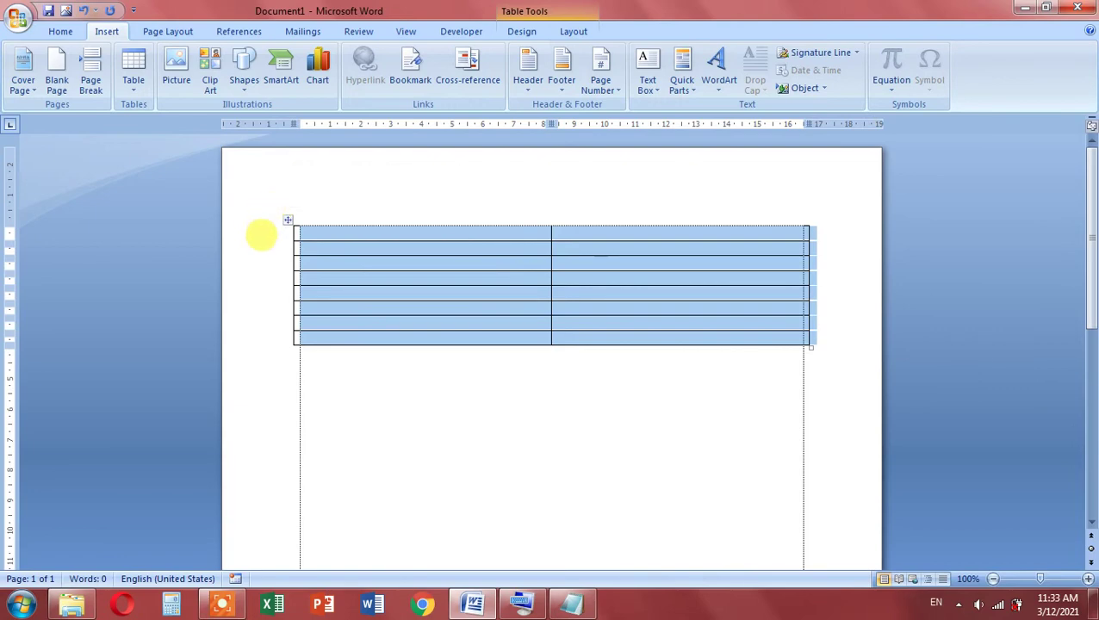
left_click(521, 603)
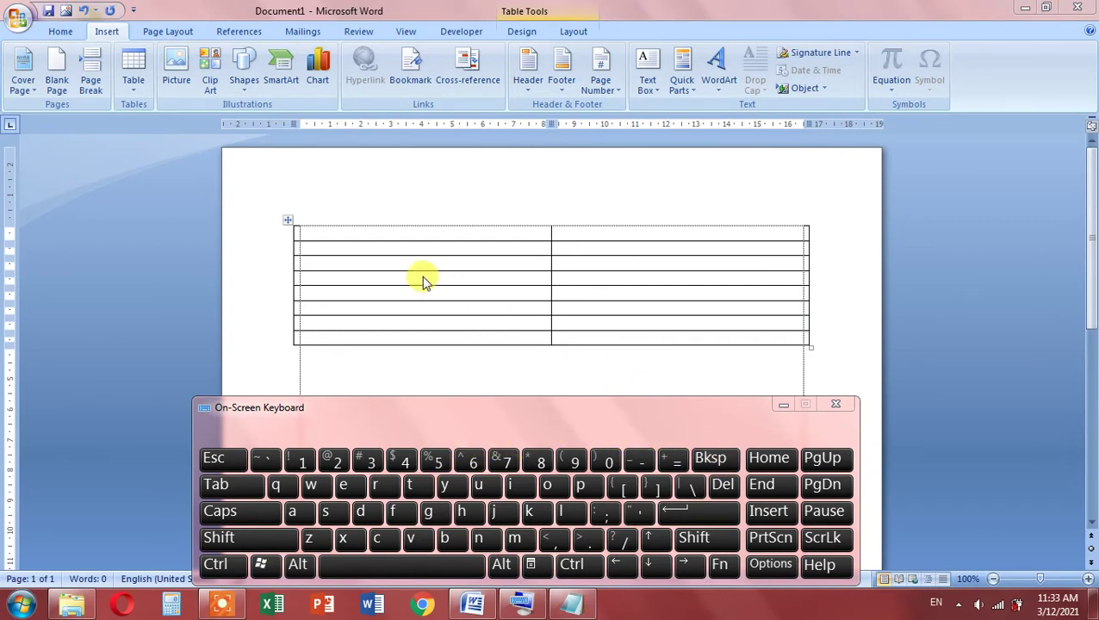
left_click(287, 220)
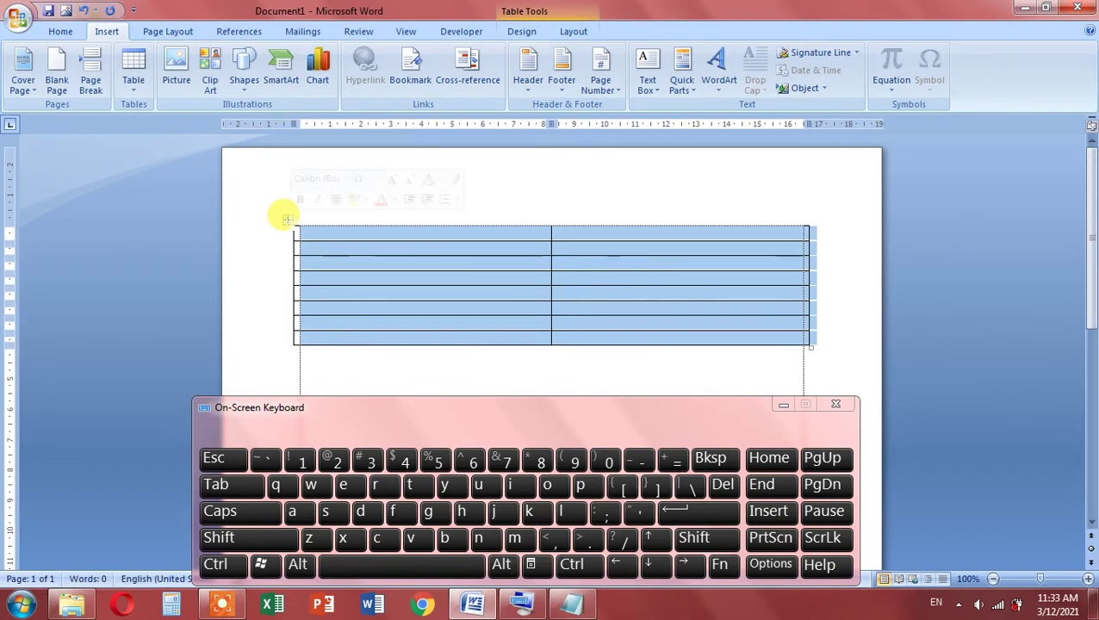
left_click(713, 462)
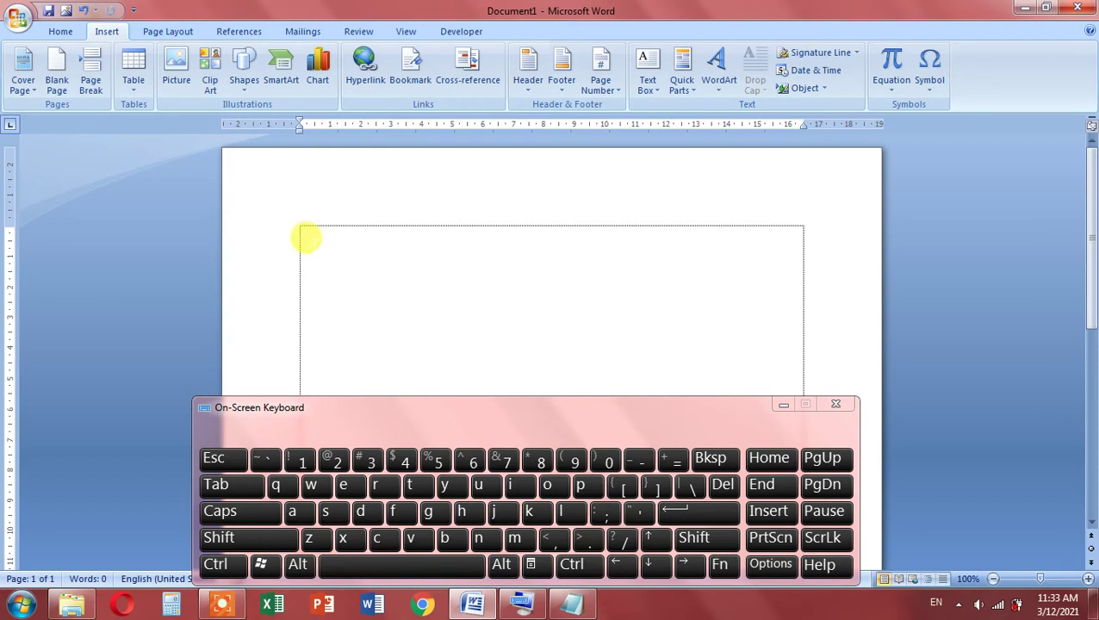
left_click(785, 406)
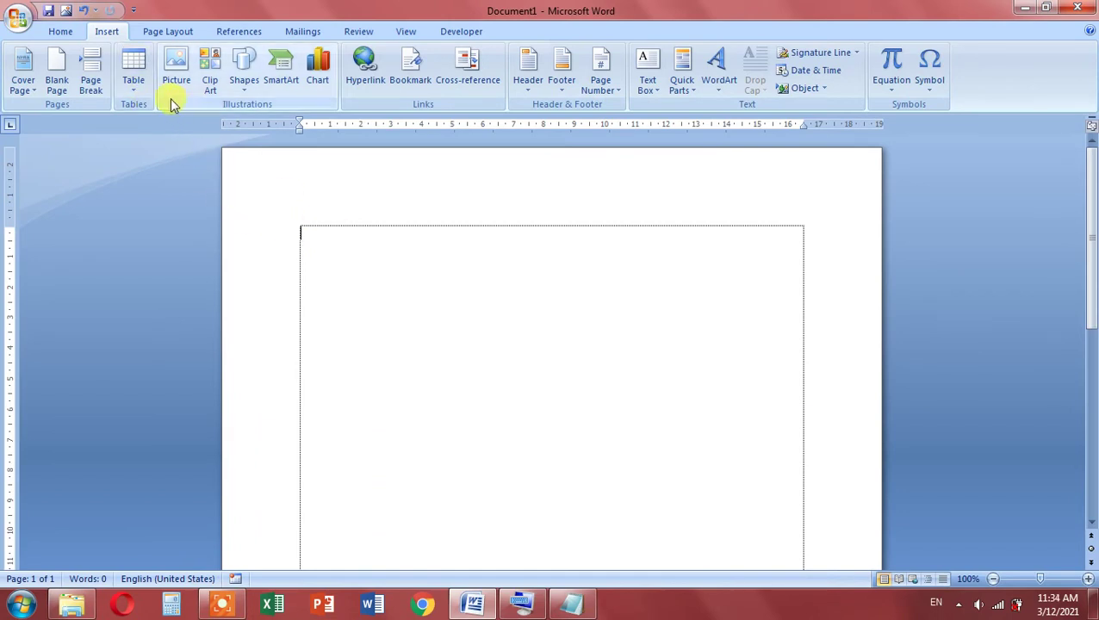
Insert a table with 12 columns and 15 rows by specifying its size, keeping the automatic fixed column width
left_click(140, 98)
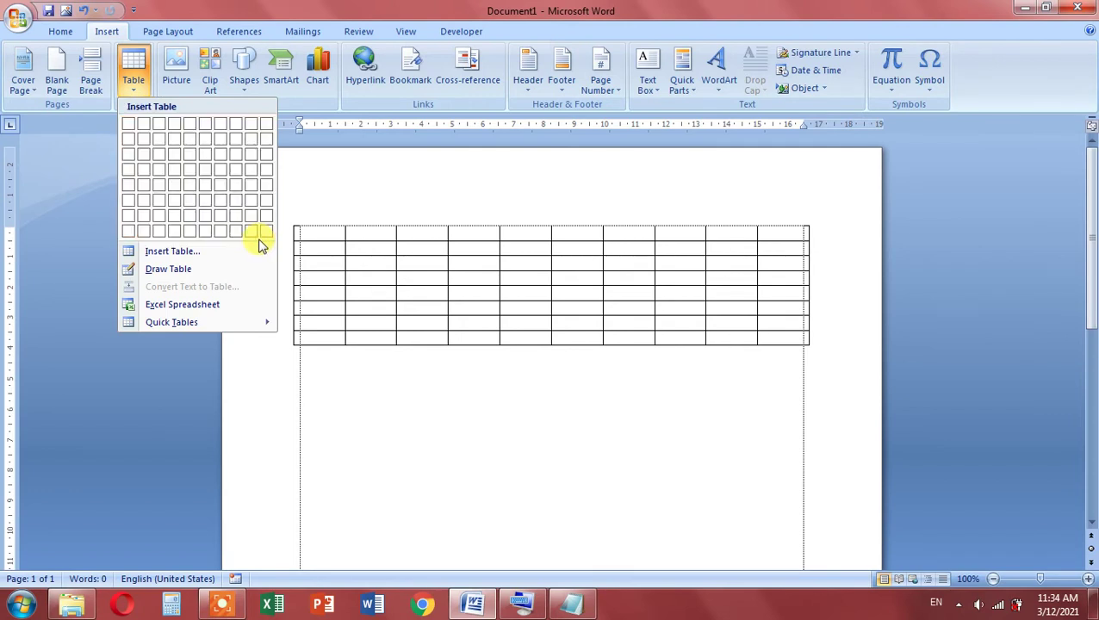
left_click(180, 257)
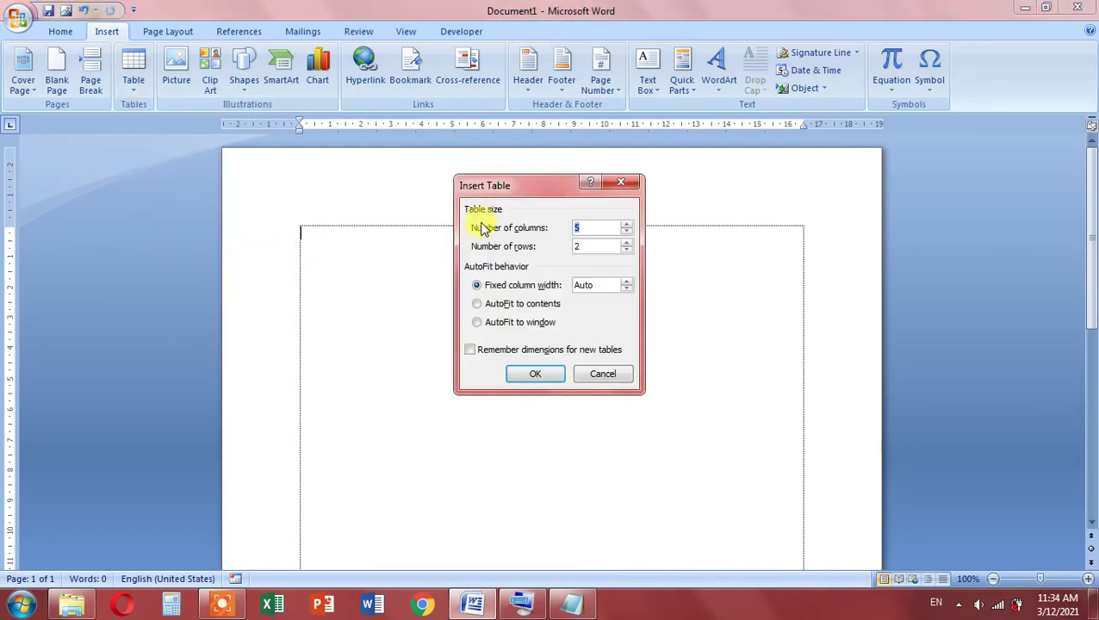
left_click_drag(498, 190, 492, 223)
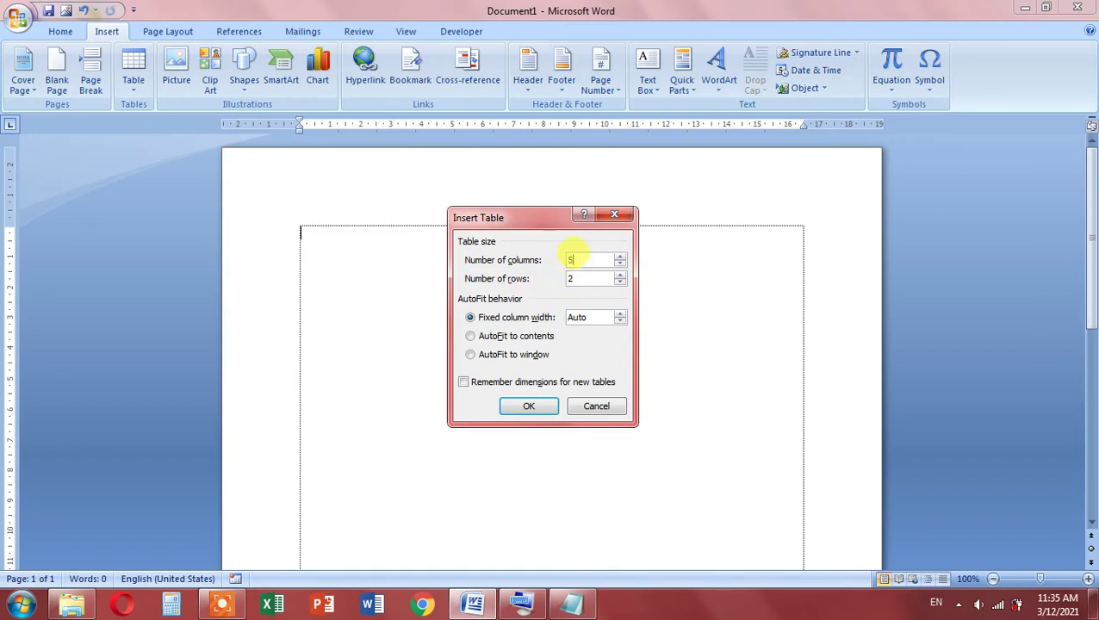
key("BackSpace")
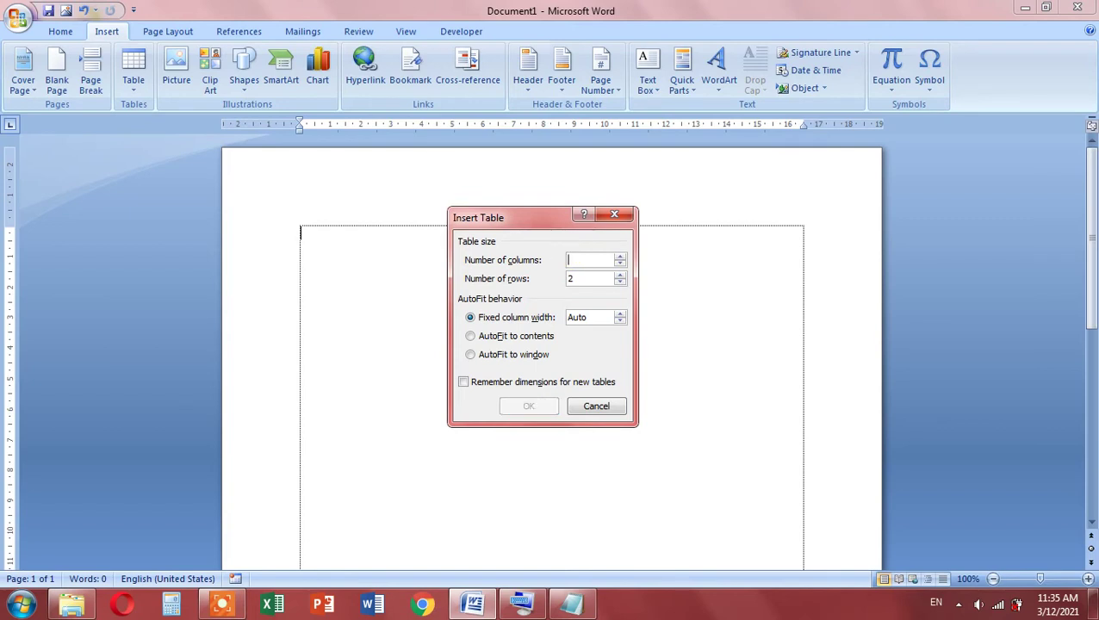
type("12")
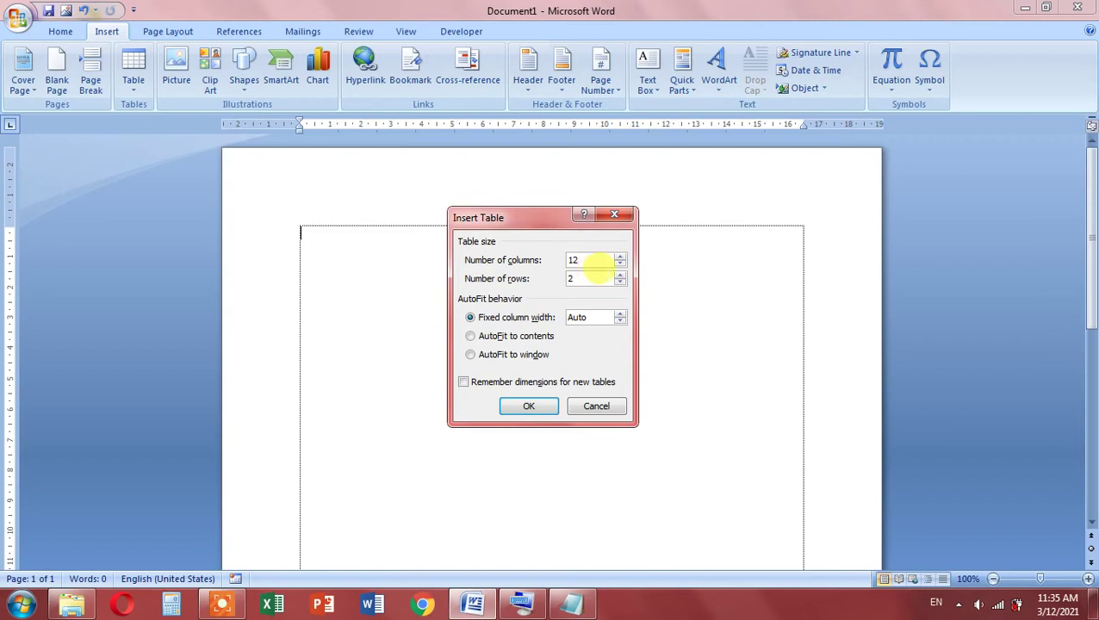
left_click(598, 274)
key("BackSpace")
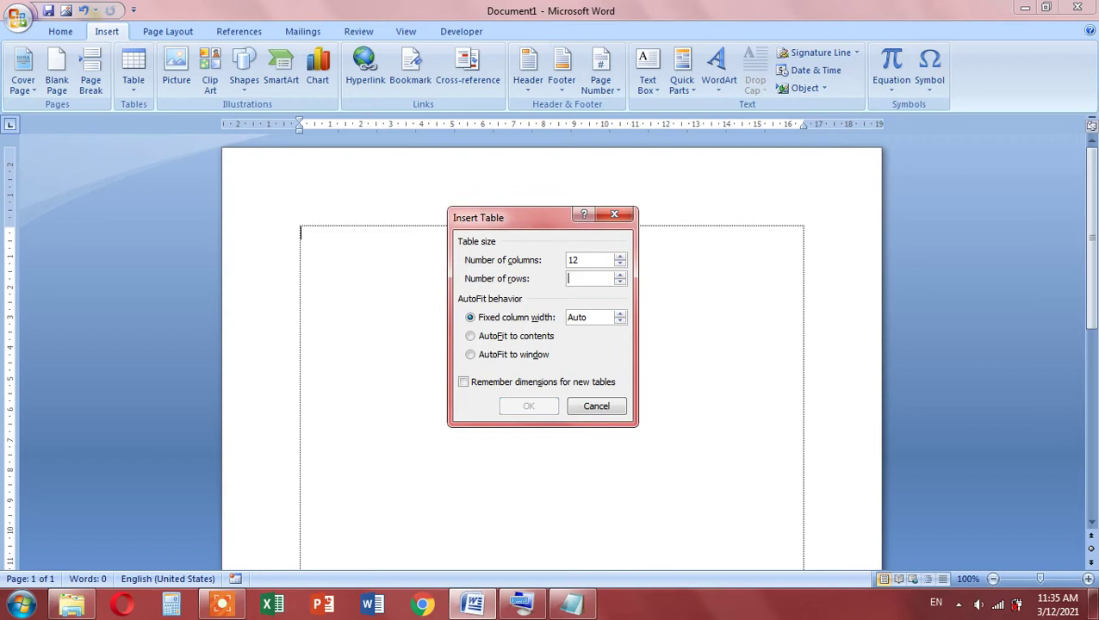
type("15")
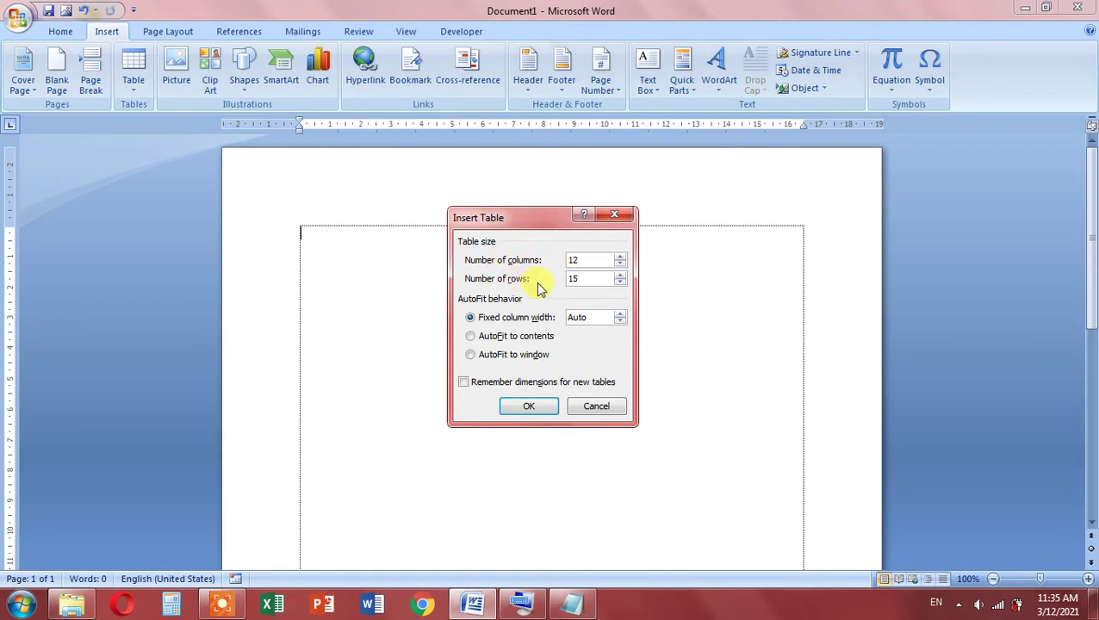
double_click(569, 278)
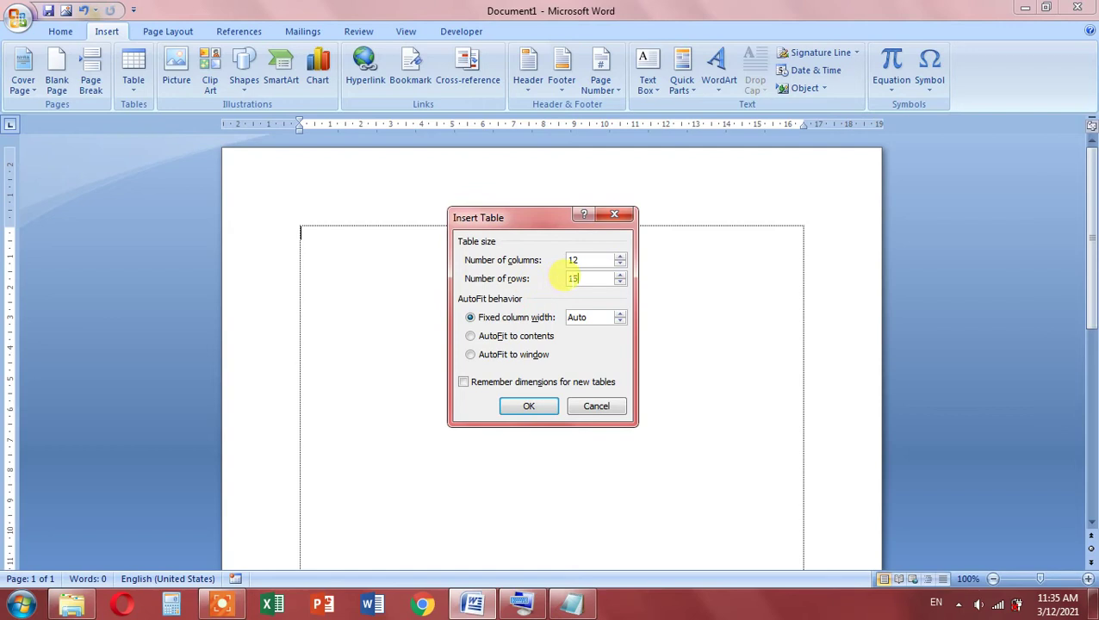
left_click(572, 278)
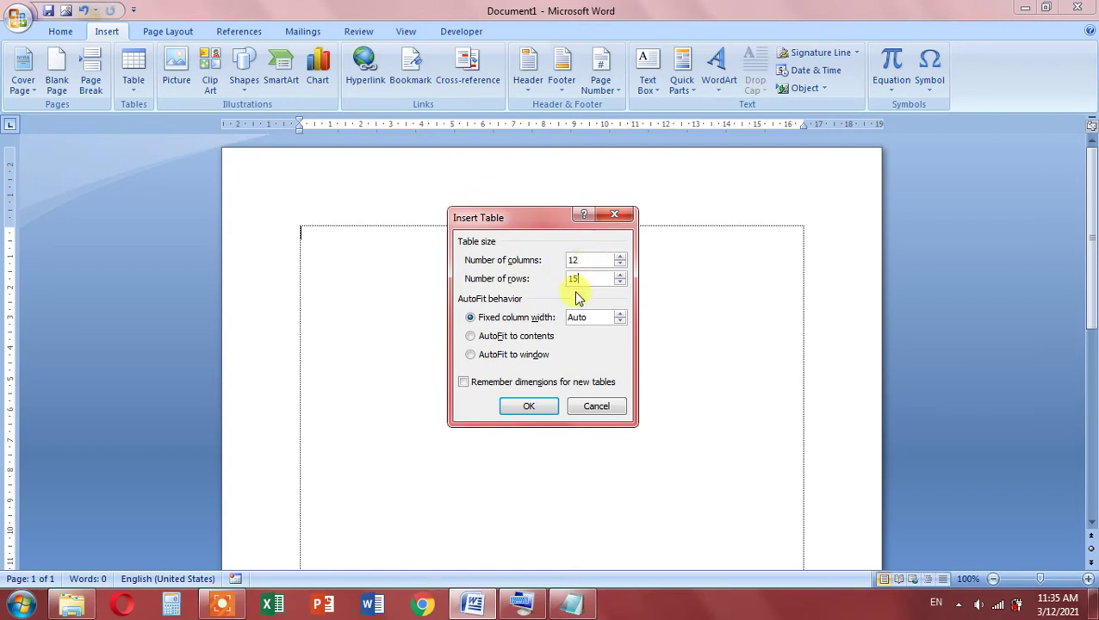
left_click(532, 405)
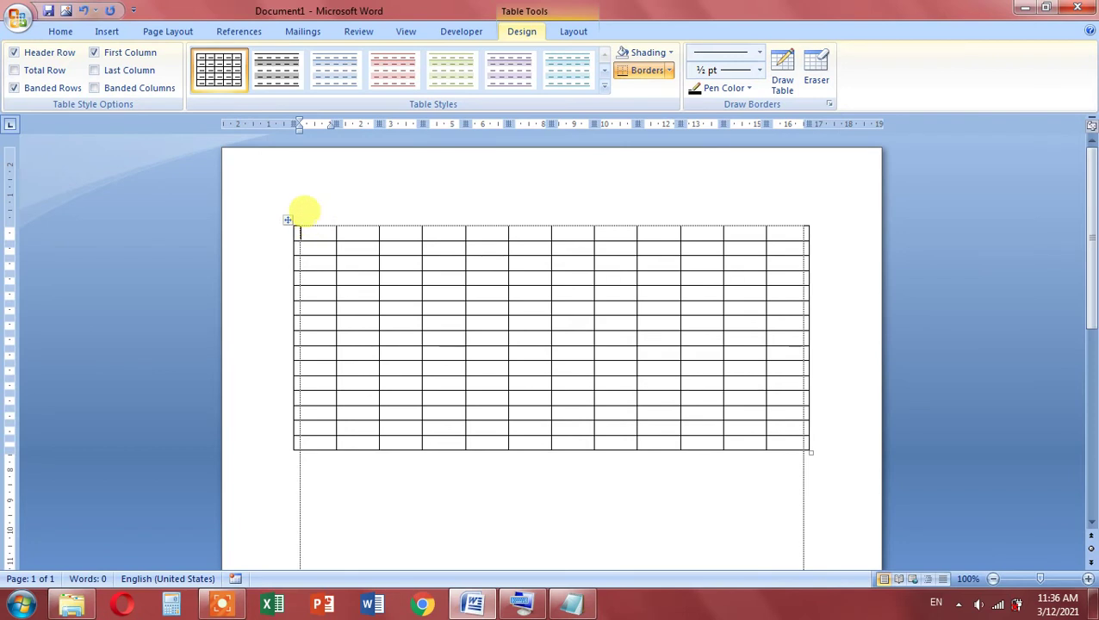
Examine the table's columns by selecting them one after another from the first to the twelfth
left_click(305, 211)
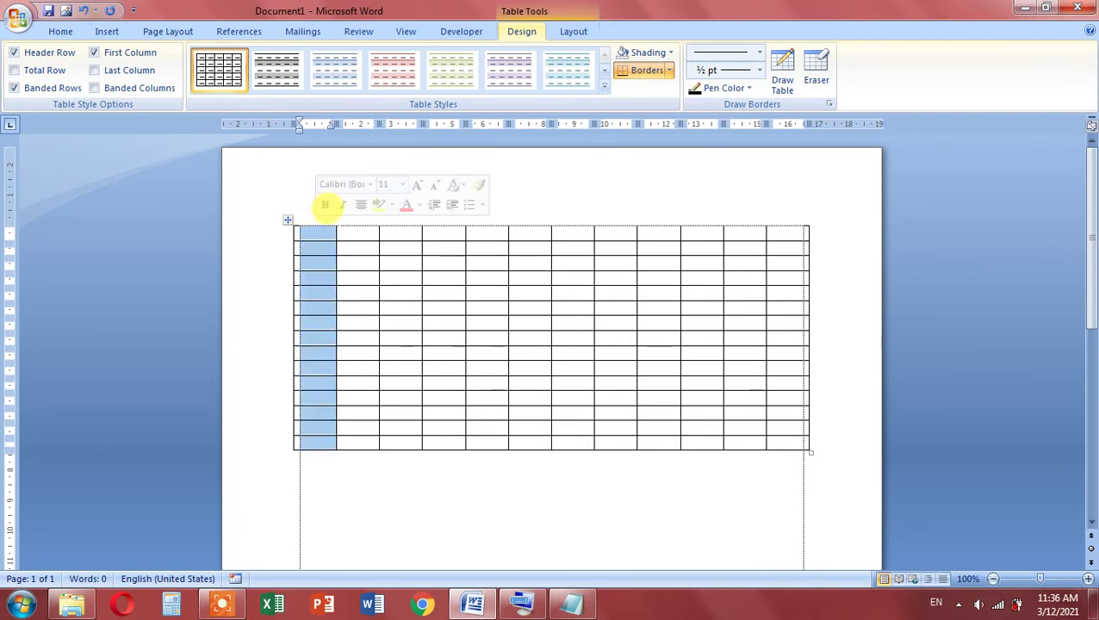
left_click(348, 220)
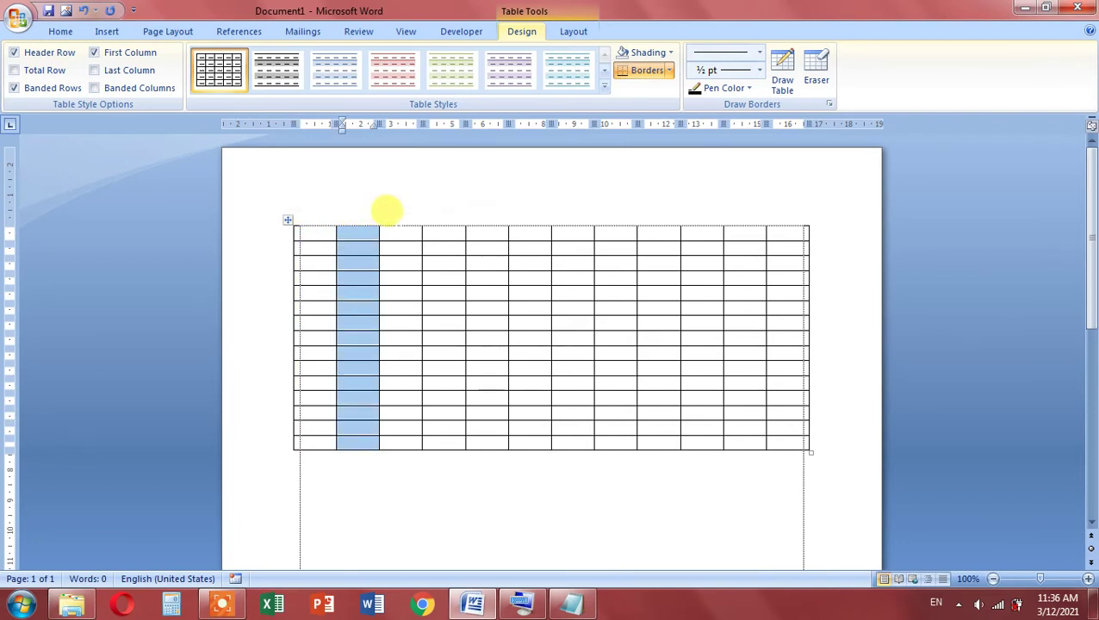
left_click(386, 211)
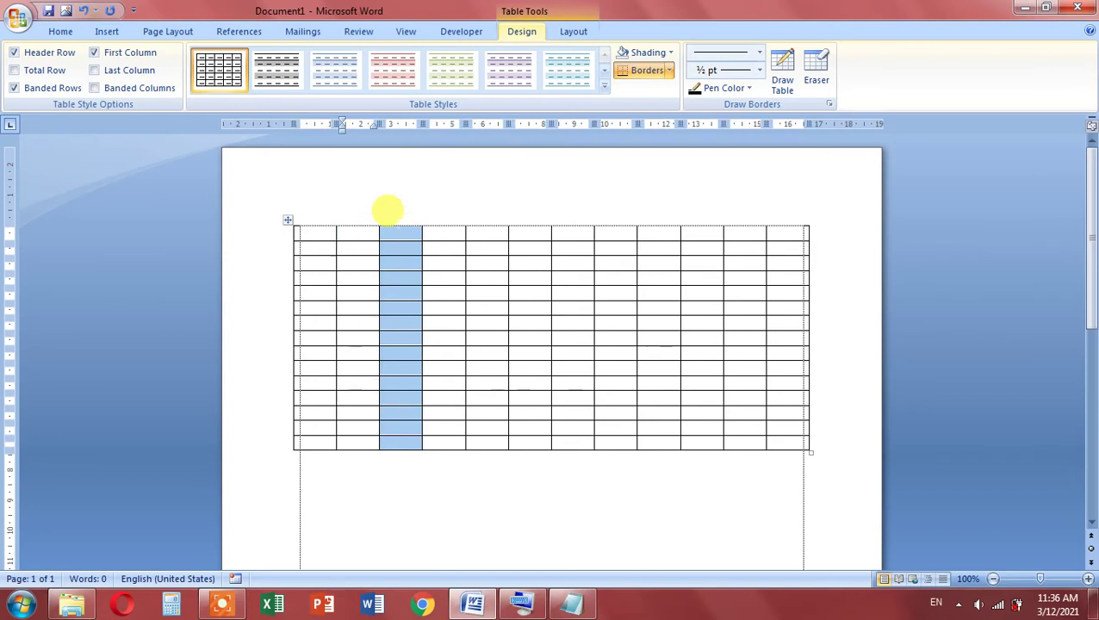
left_click(444, 210)
left_click(486, 209)
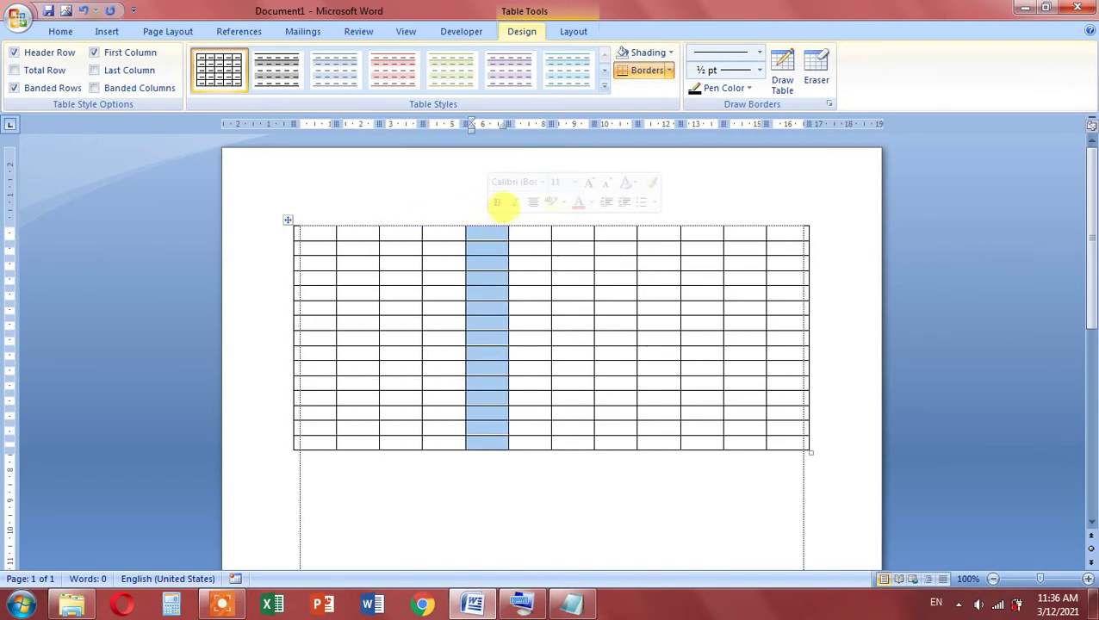
left_click(529, 208)
left_click(566, 209)
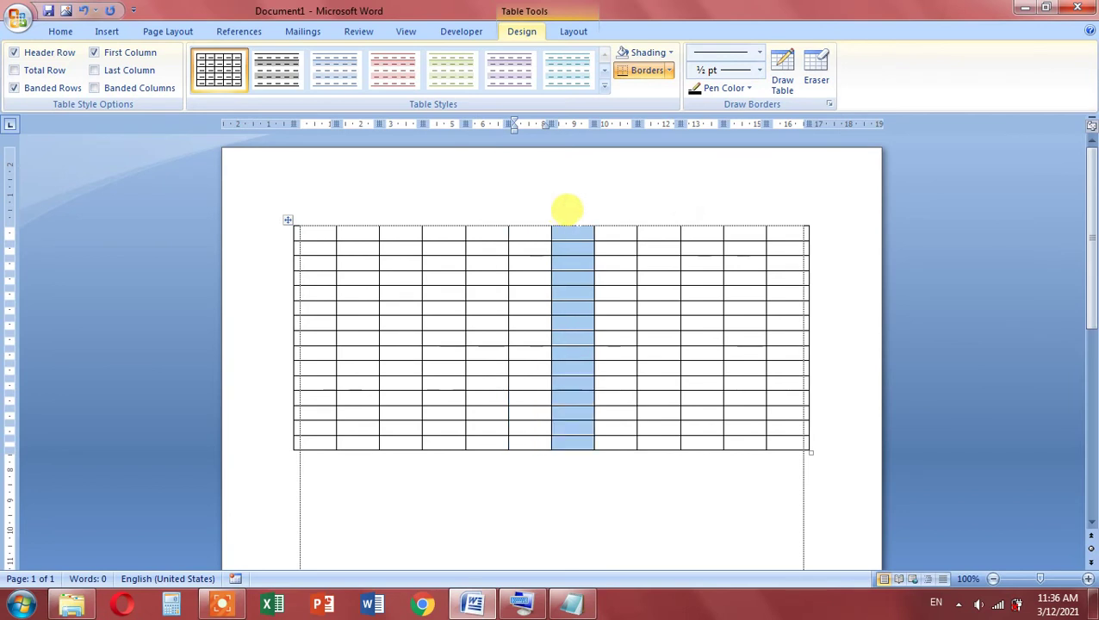
left_click(605, 209)
left_click(643, 210)
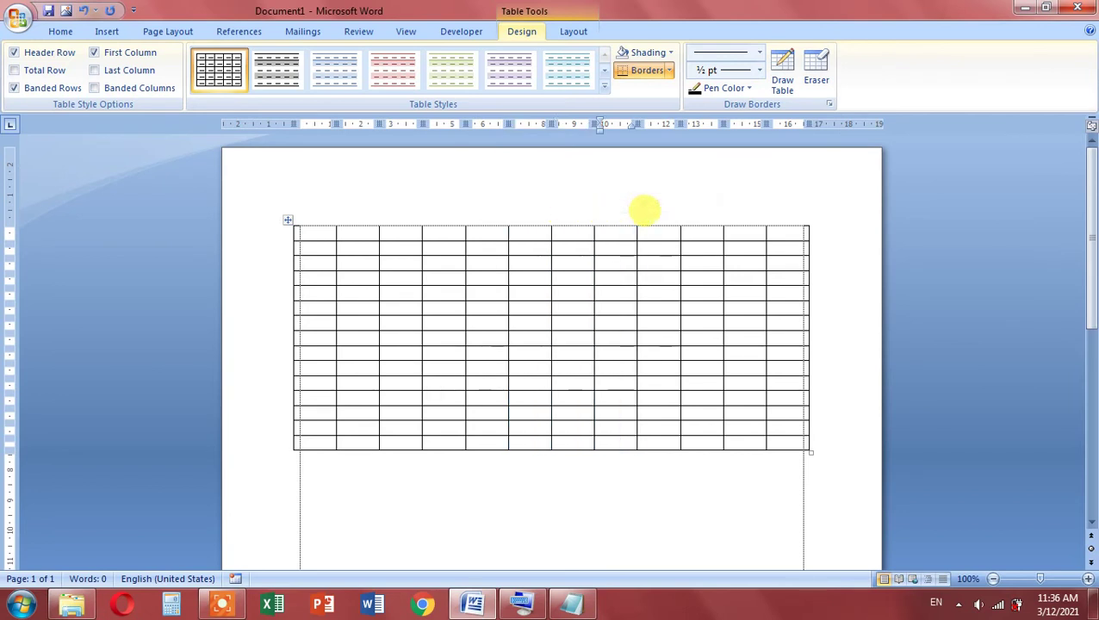
left_click(697, 209)
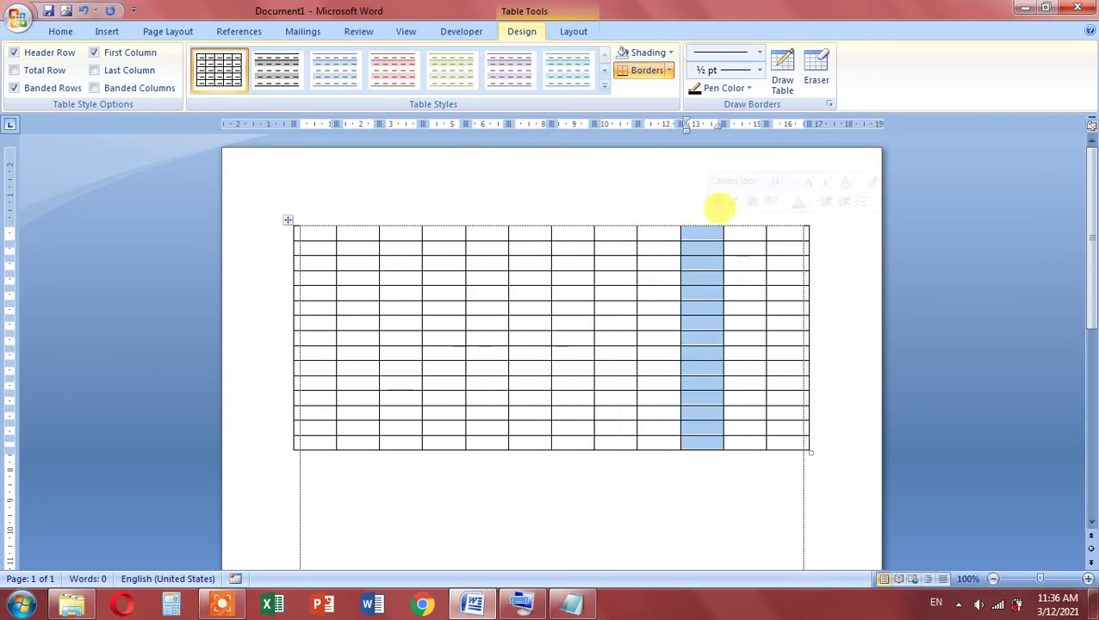
left_click(728, 209)
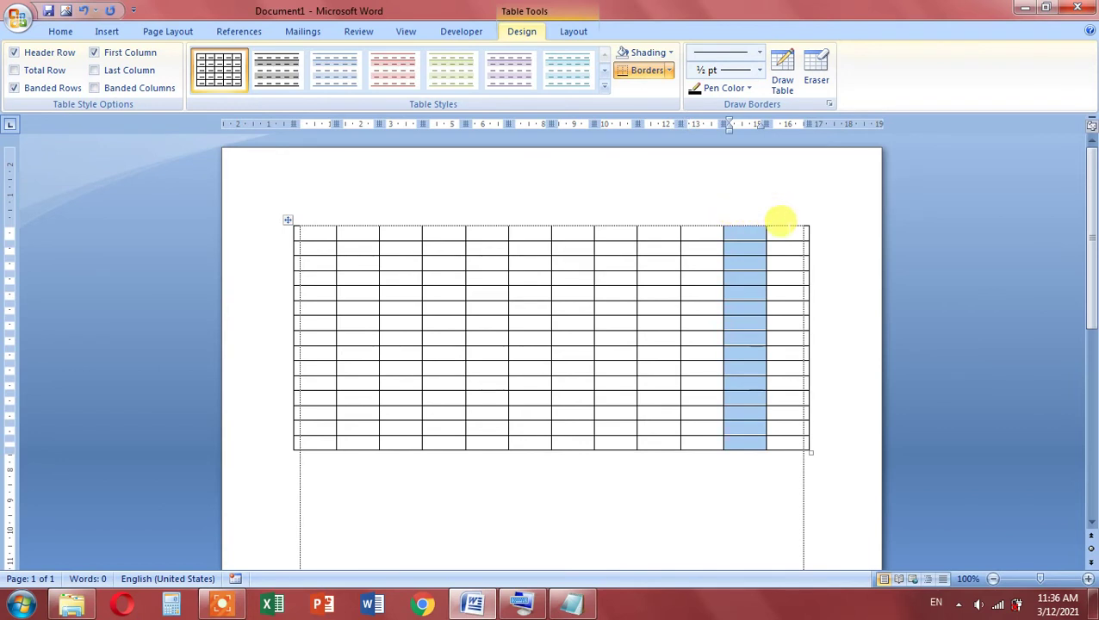
left_click(776, 209)
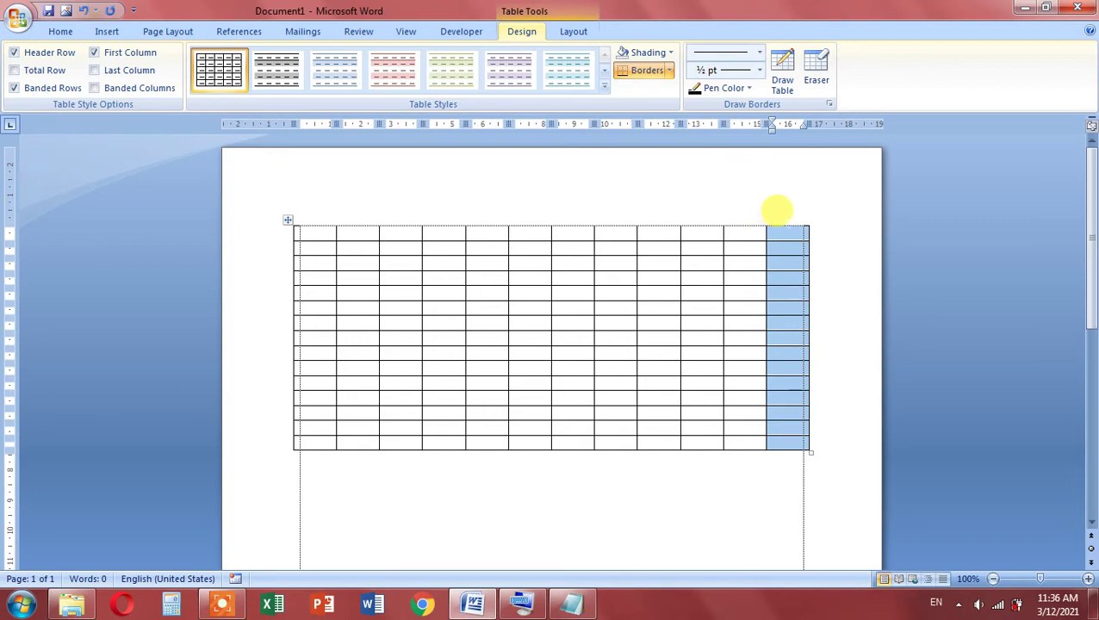
Examine the table's rows by selecting the first-column cell of each row in turn, down to the last row
left_click(281, 226)
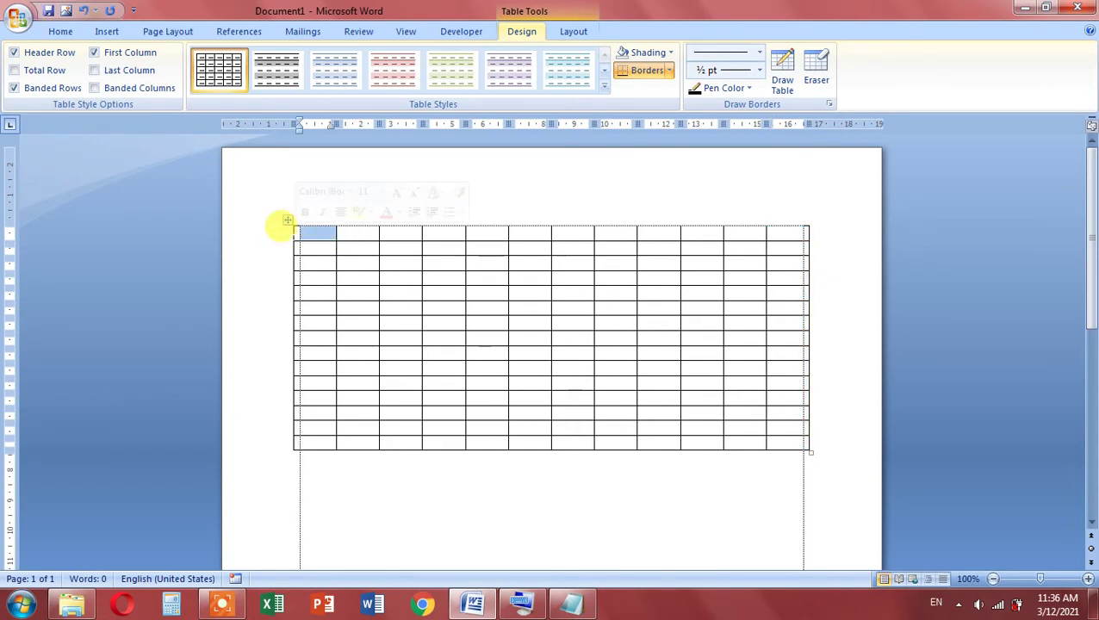
left_click(278, 244)
left_click(281, 256)
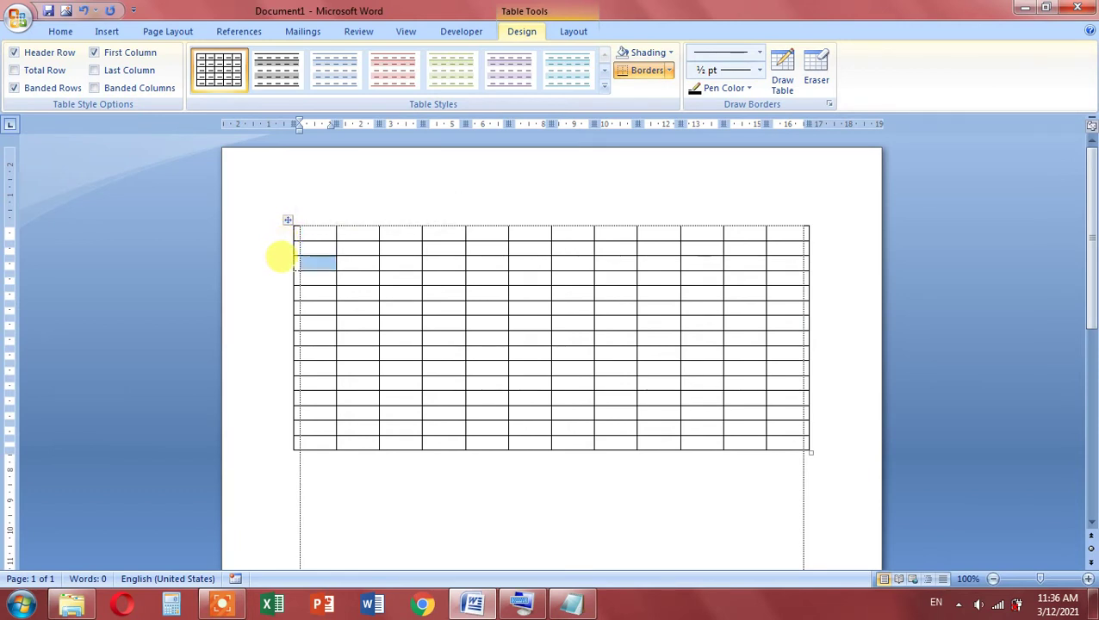
left_click(282, 279)
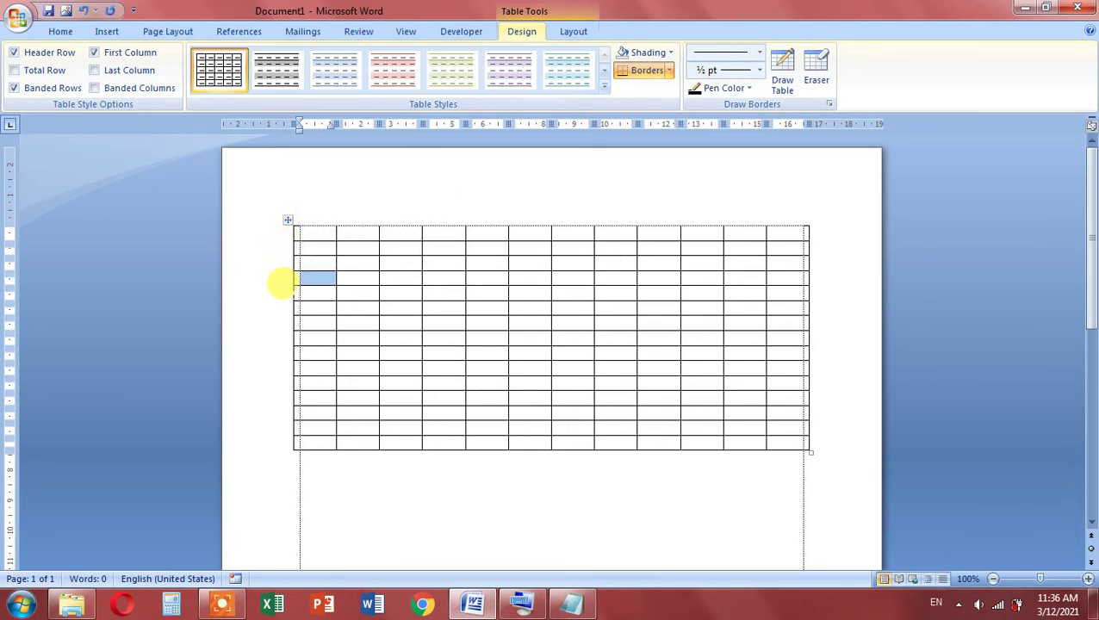
left_click(284, 293)
left_click(280, 307)
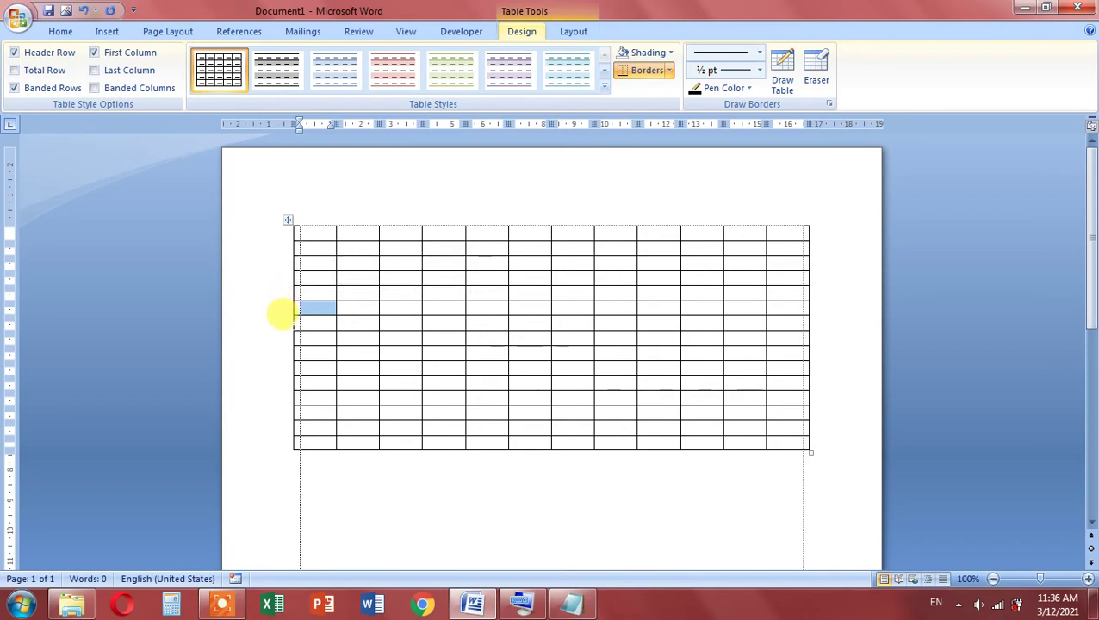
left_click(282, 320)
left_click(283, 334)
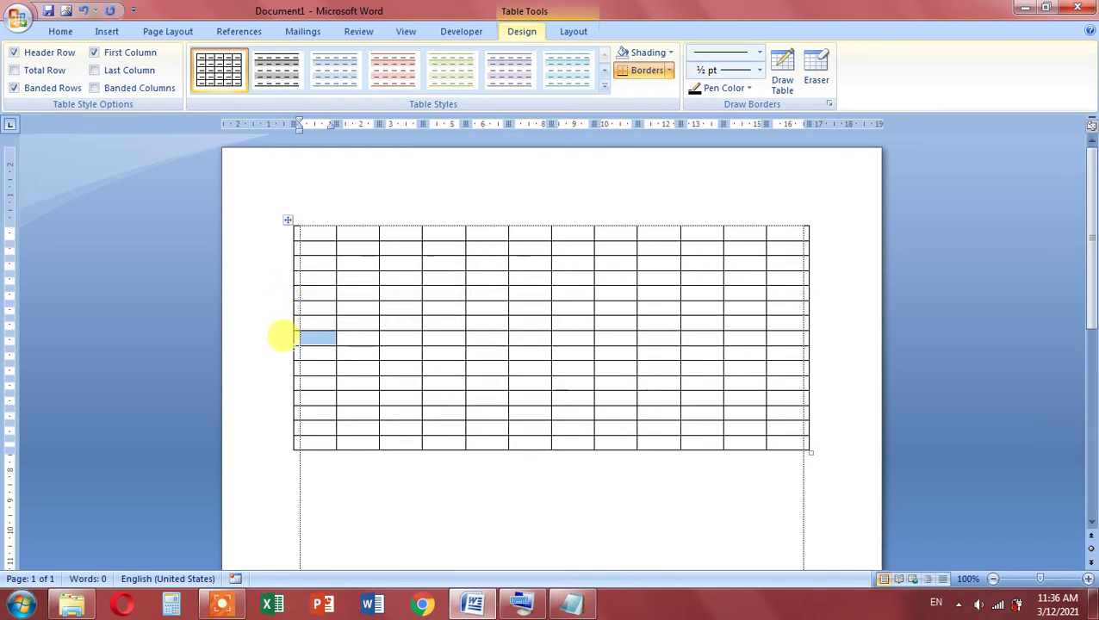
left_click(283, 350)
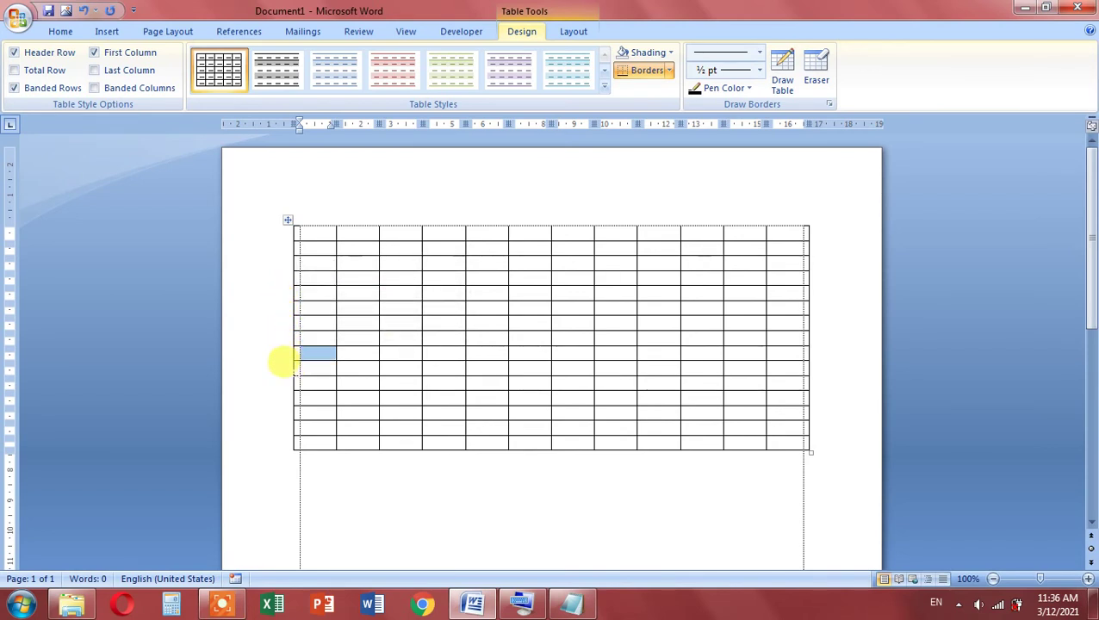
left_click(278, 364)
left_click(282, 377)
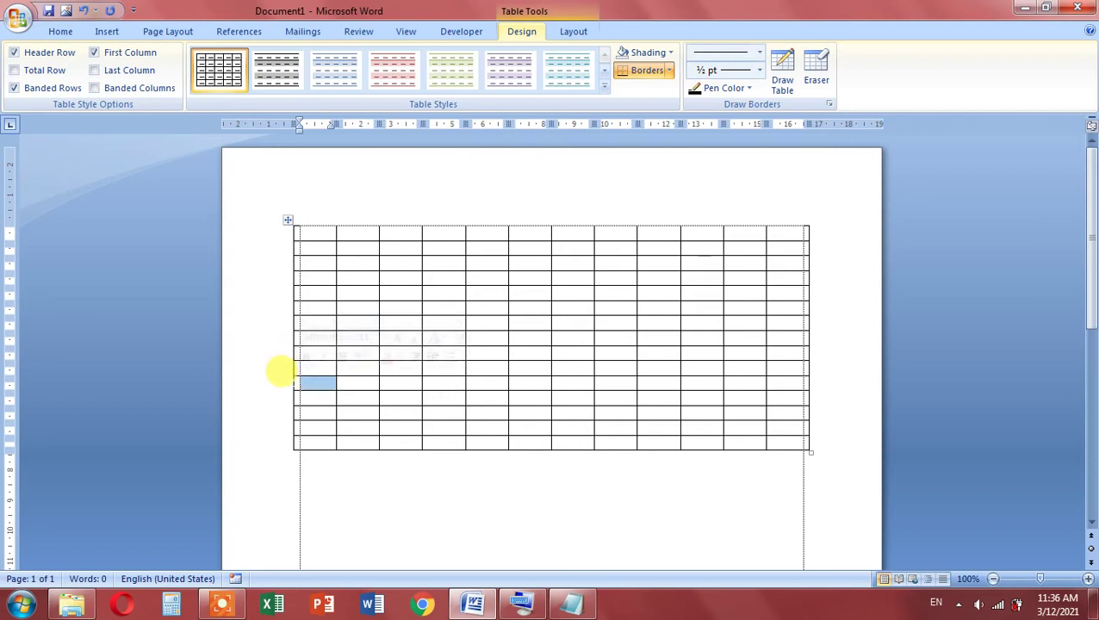
left_click(283, 389)
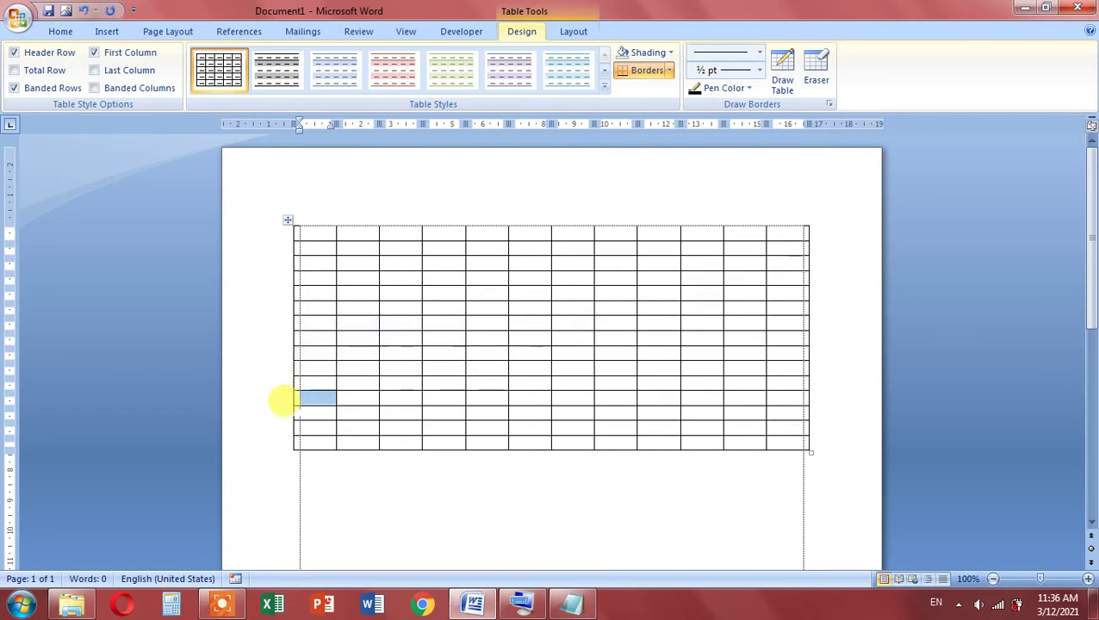
left_click(283, 408)
left_click(282, 419)
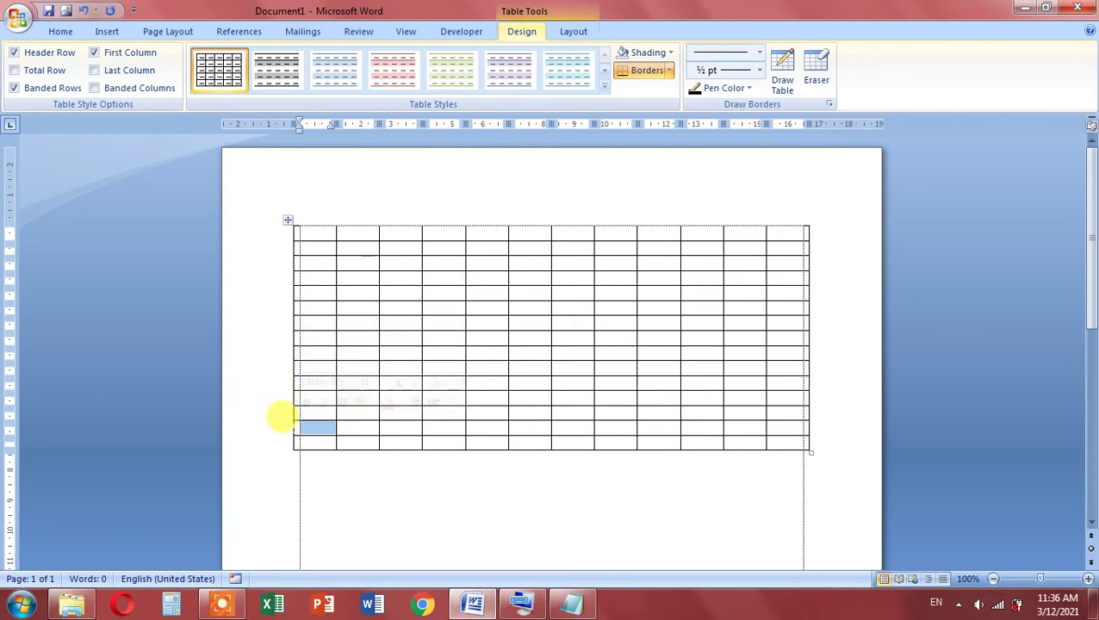
left_click(282, 433)
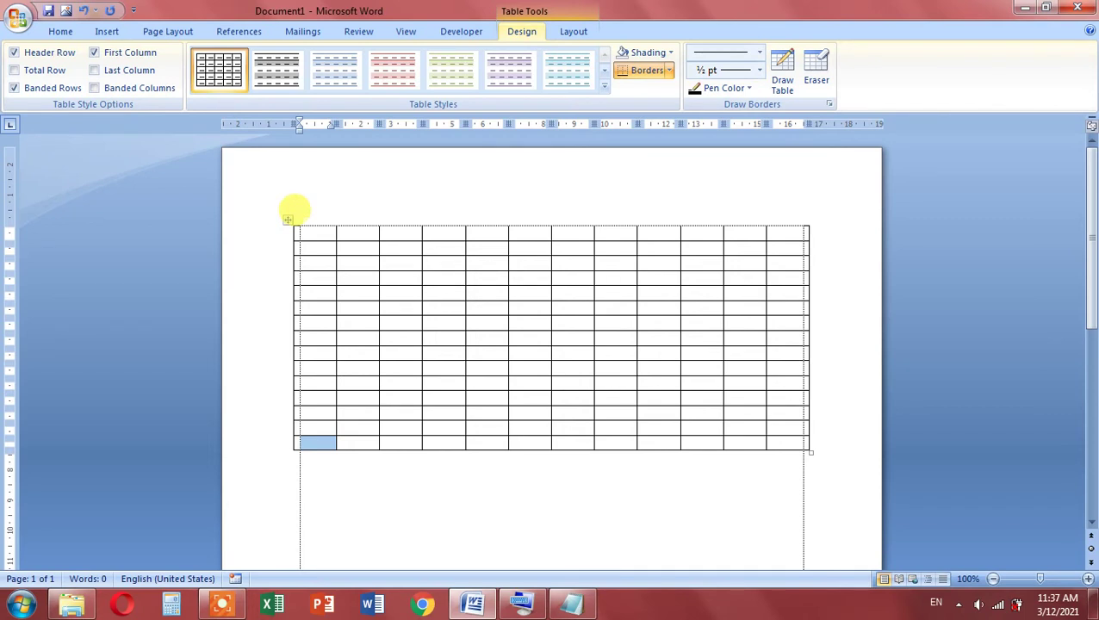
Dismiss the Windows color scheme prompt without choosing an option, and place the cursor in the table's first cell
left_click(295, 213)
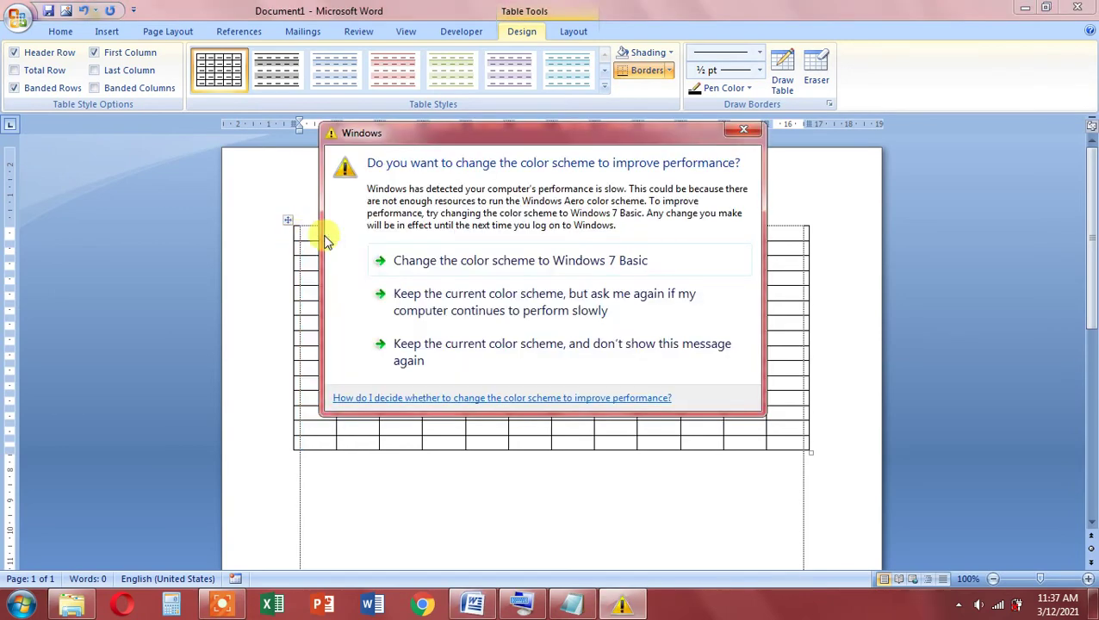
left_click(743, 129)
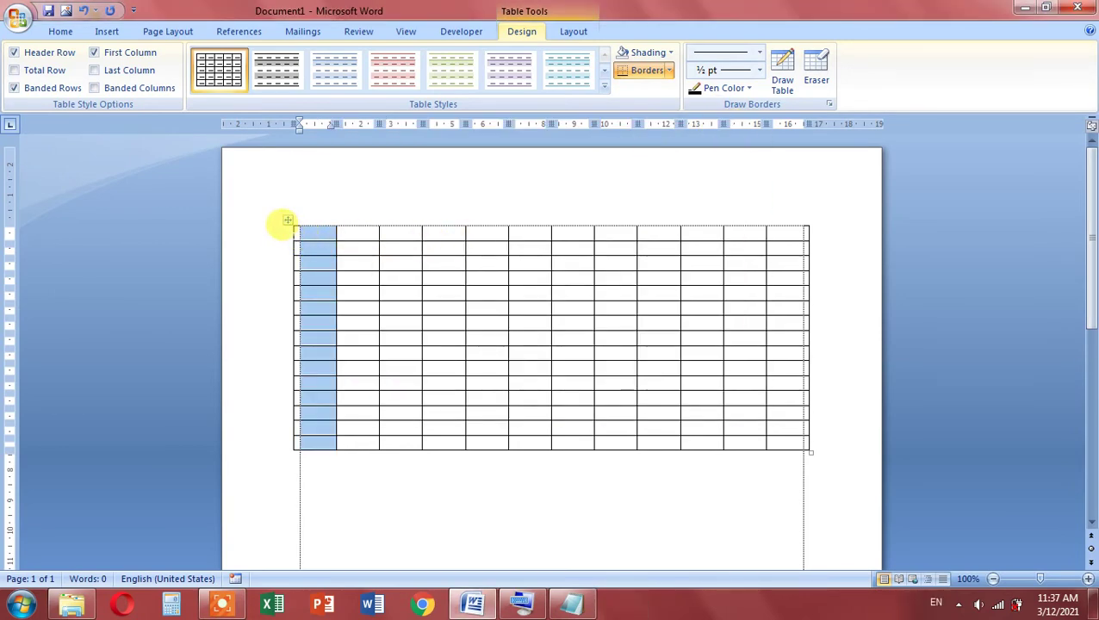
left_click(308, 427)
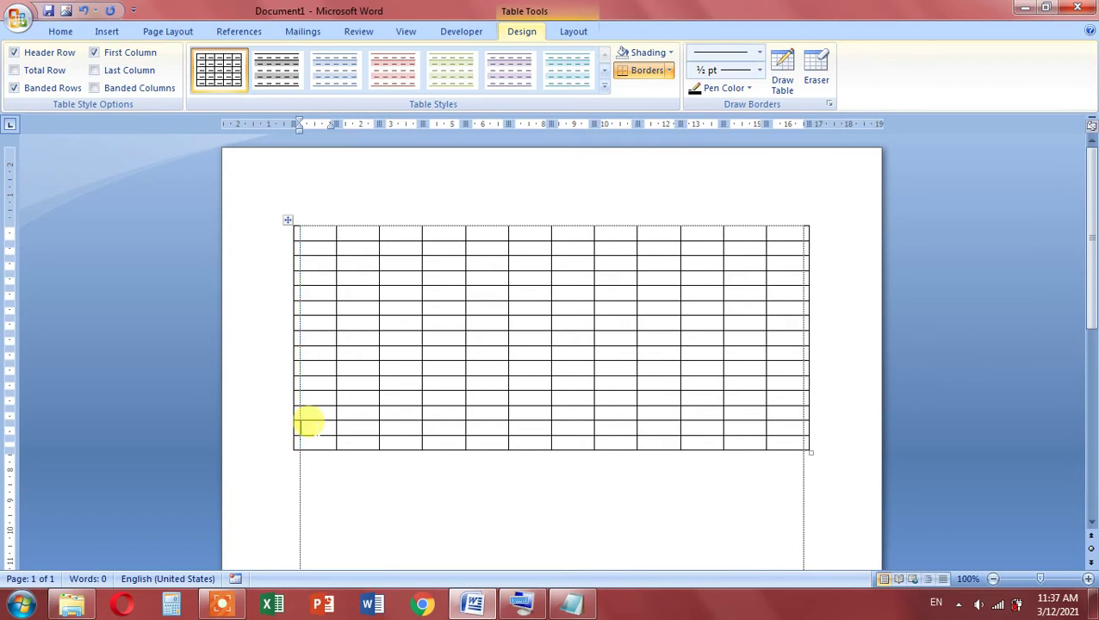
left_click(320, 226)
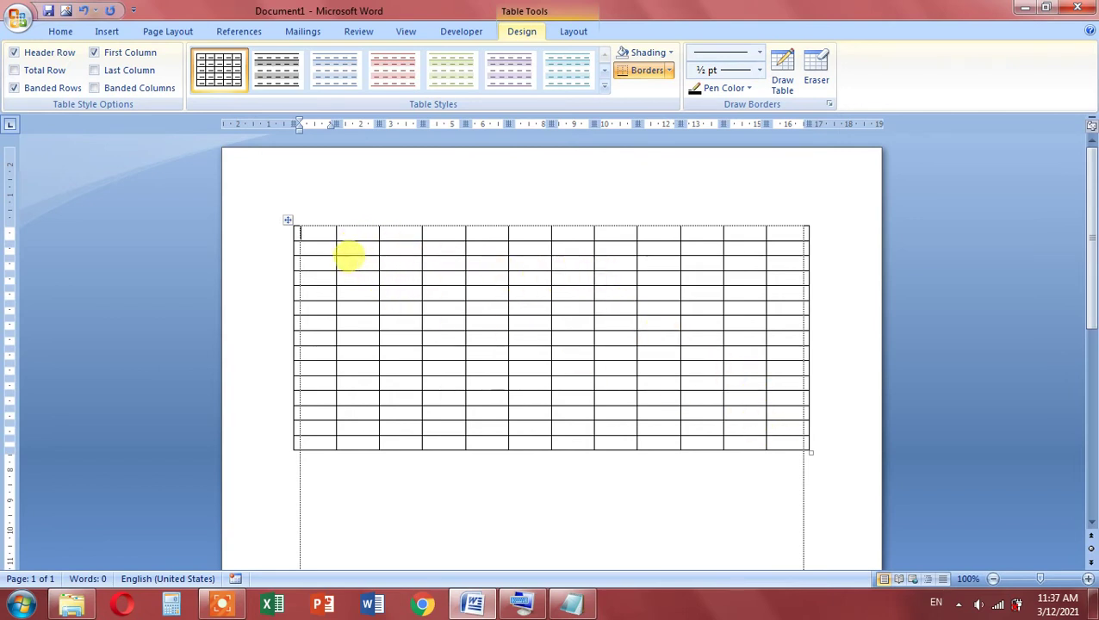
Select the entire 12-column table and delete it from the document
left_click(286, 217)
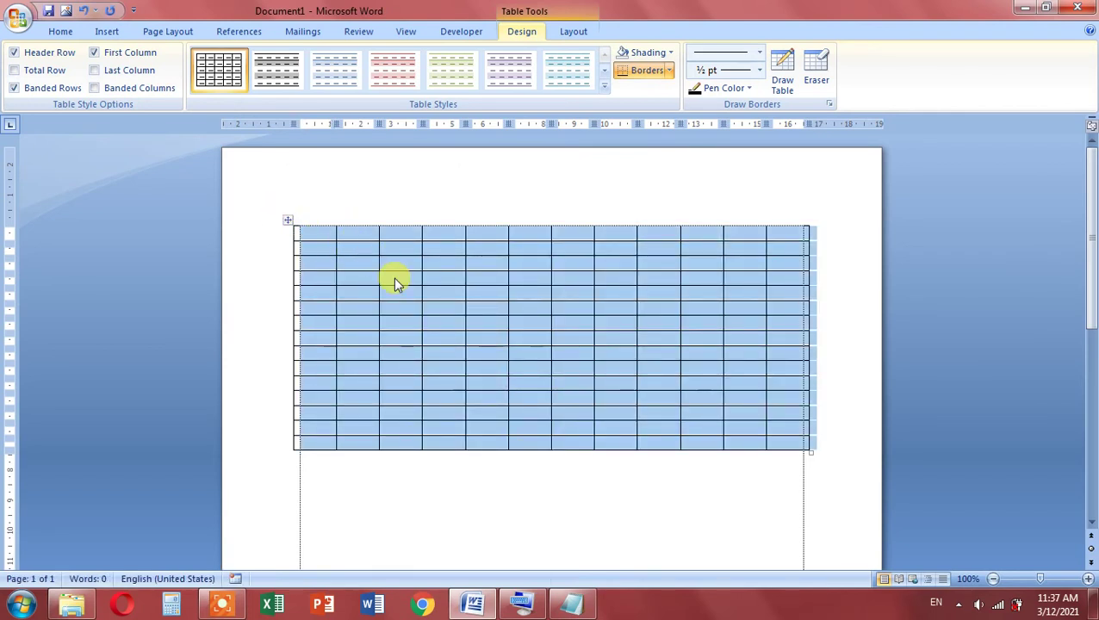
key("BackSpace")
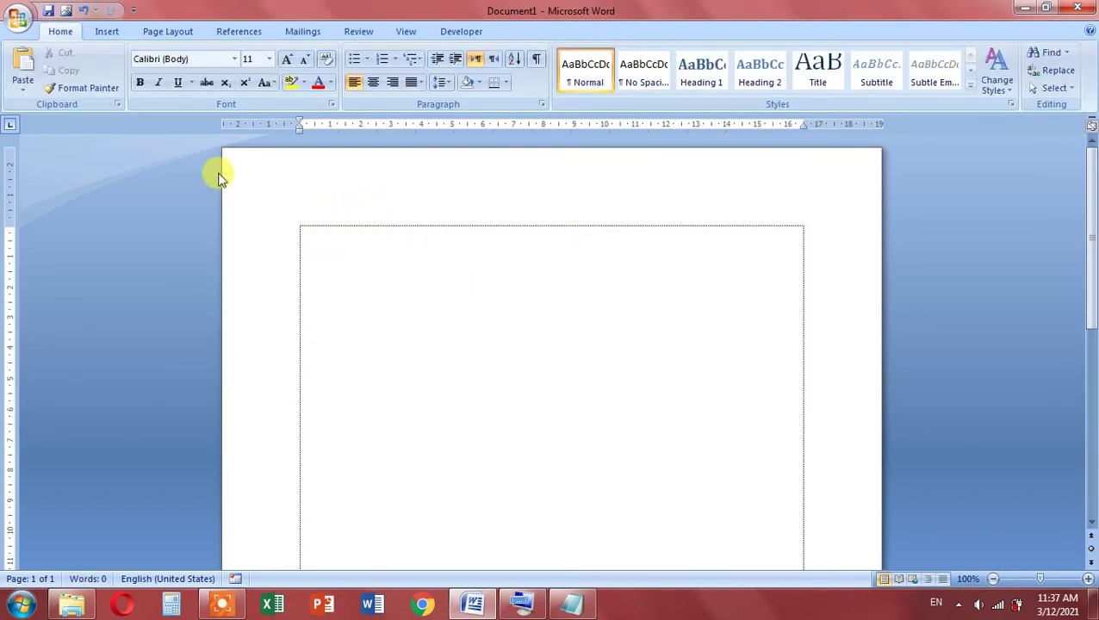
Format the empty first line with the Arial body font at size 14 and center alignment
left_click(105, 34)
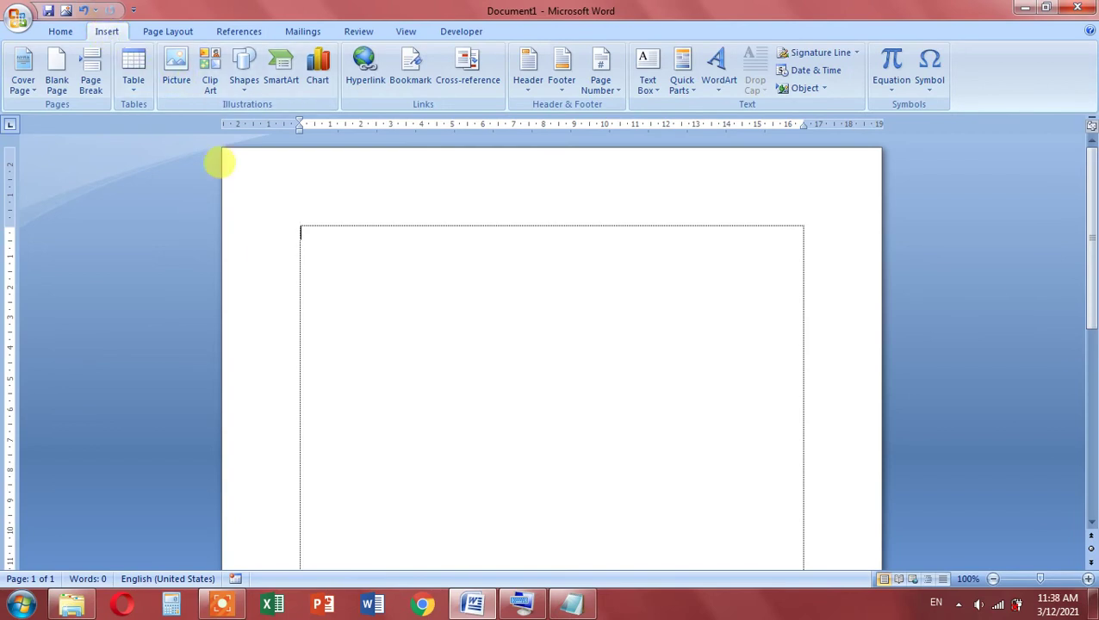
left_click(62, 32)
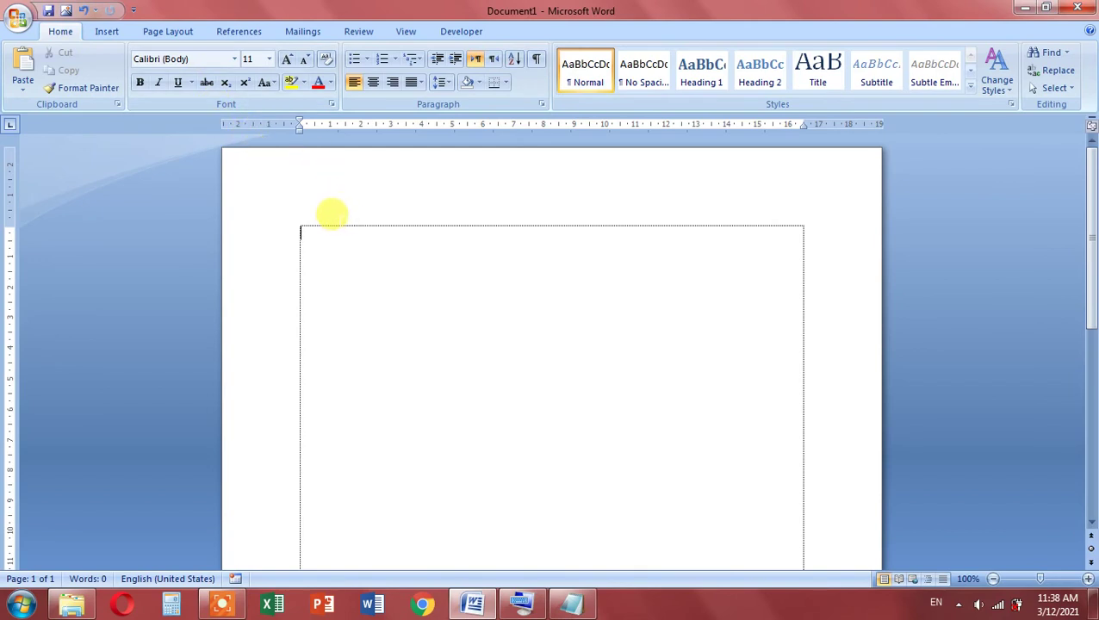
left_click(232, 66)
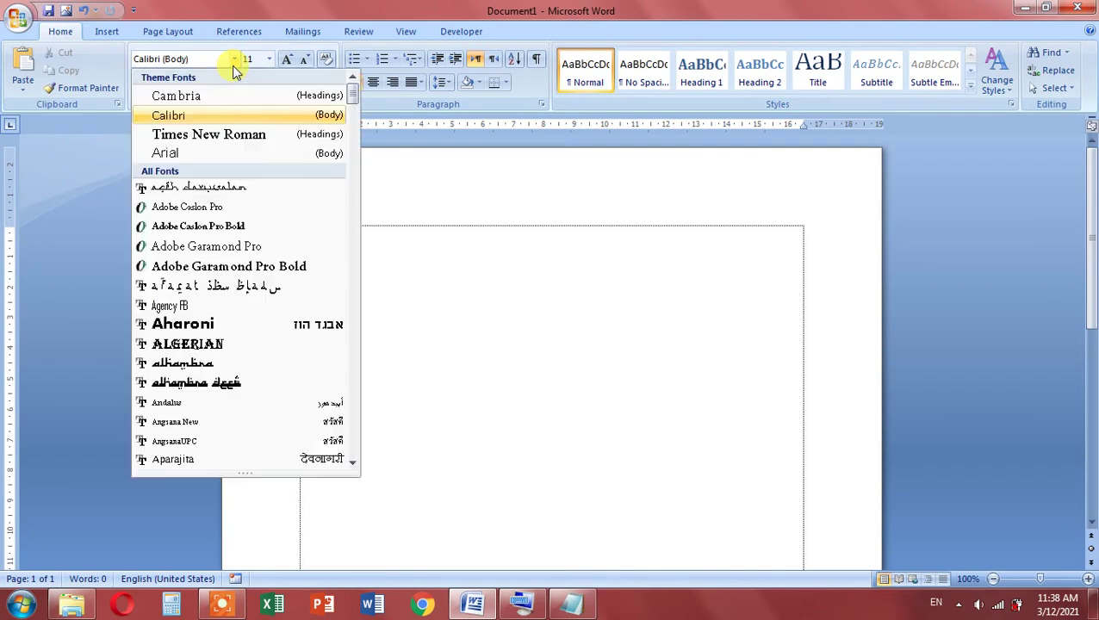
left_click(222, 153)
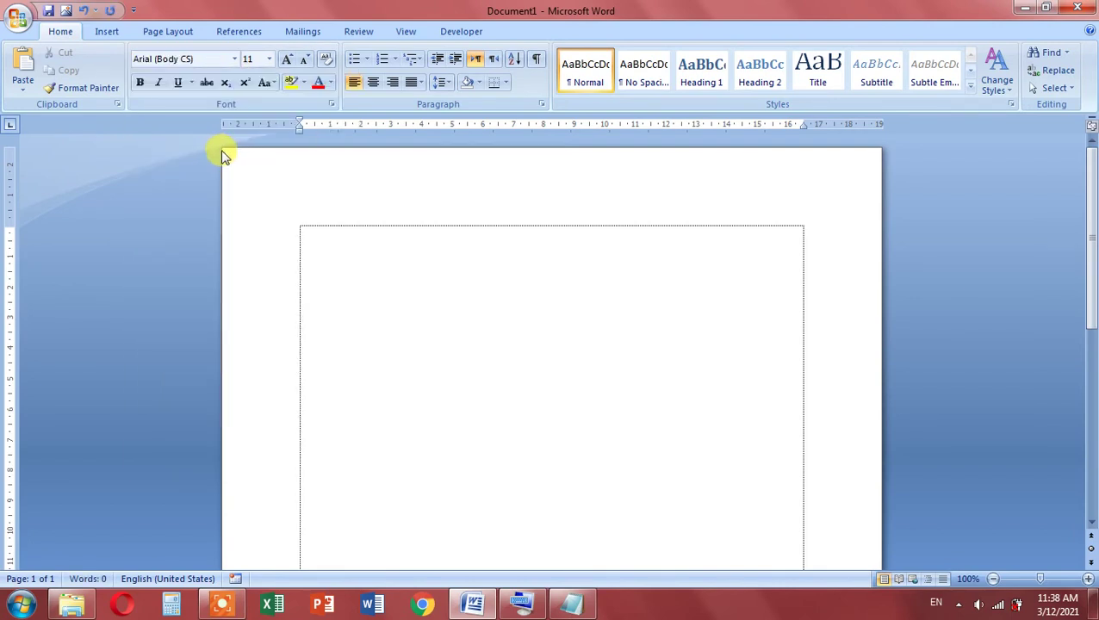
left_click(271, 60)
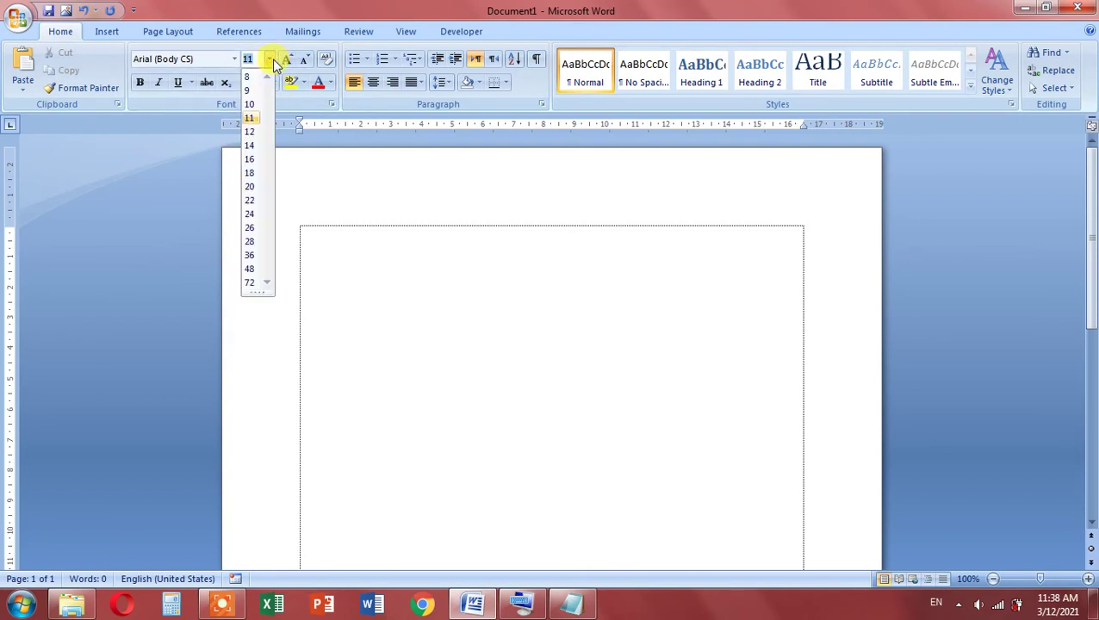
left_click(250, 146)
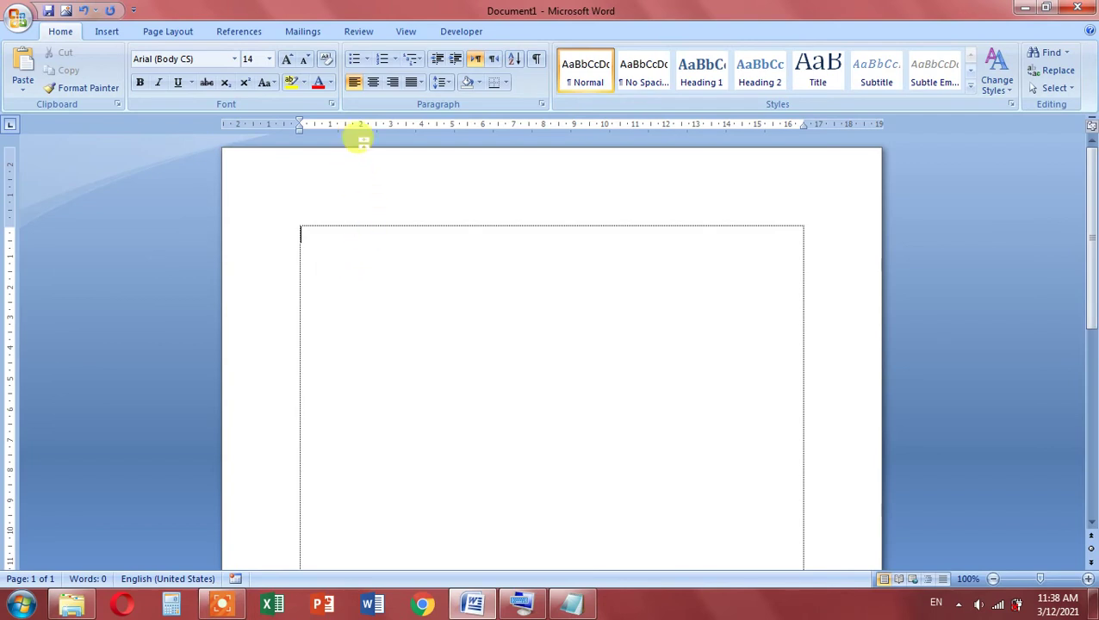
left_click(375, 85)
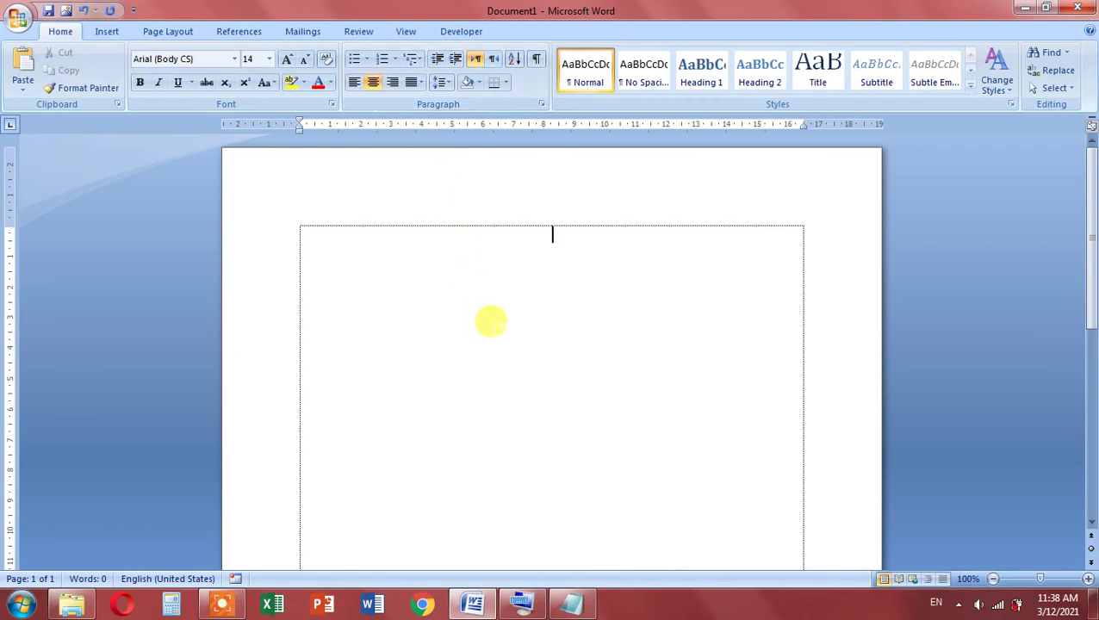
Enter the heading "ABSEN SISWA" on the first line of the document
type("A")
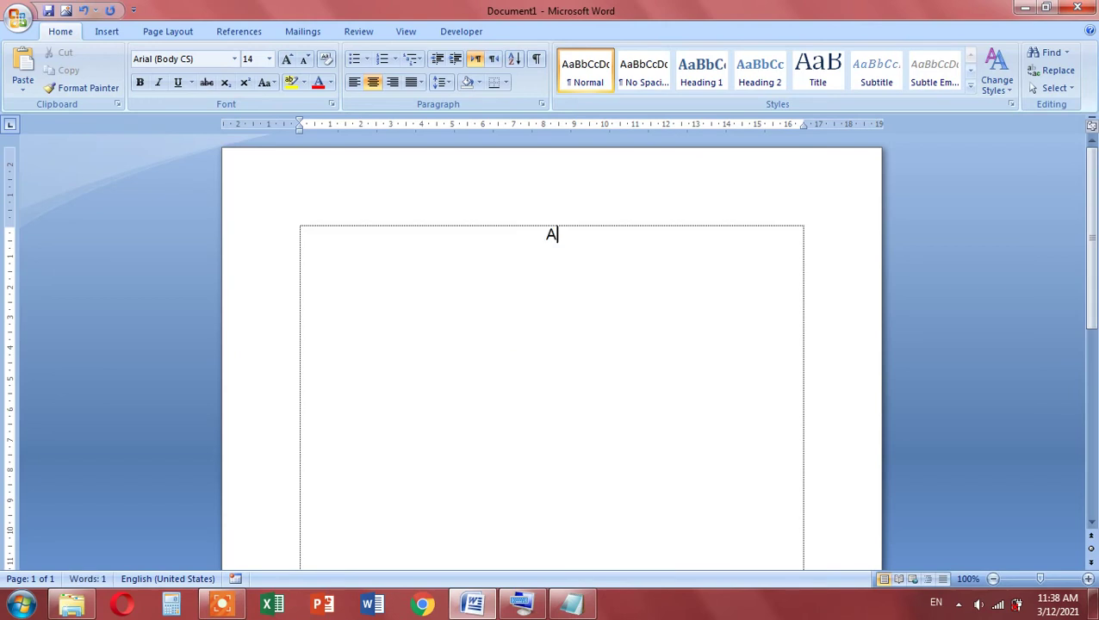
type("BSEN S")
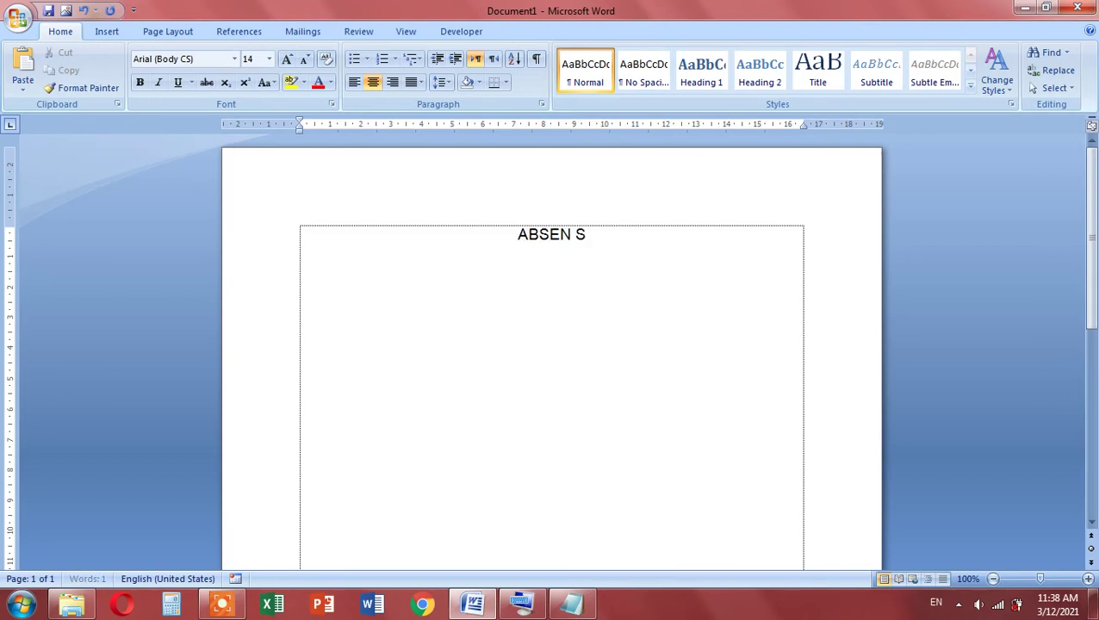
type("ISWA")
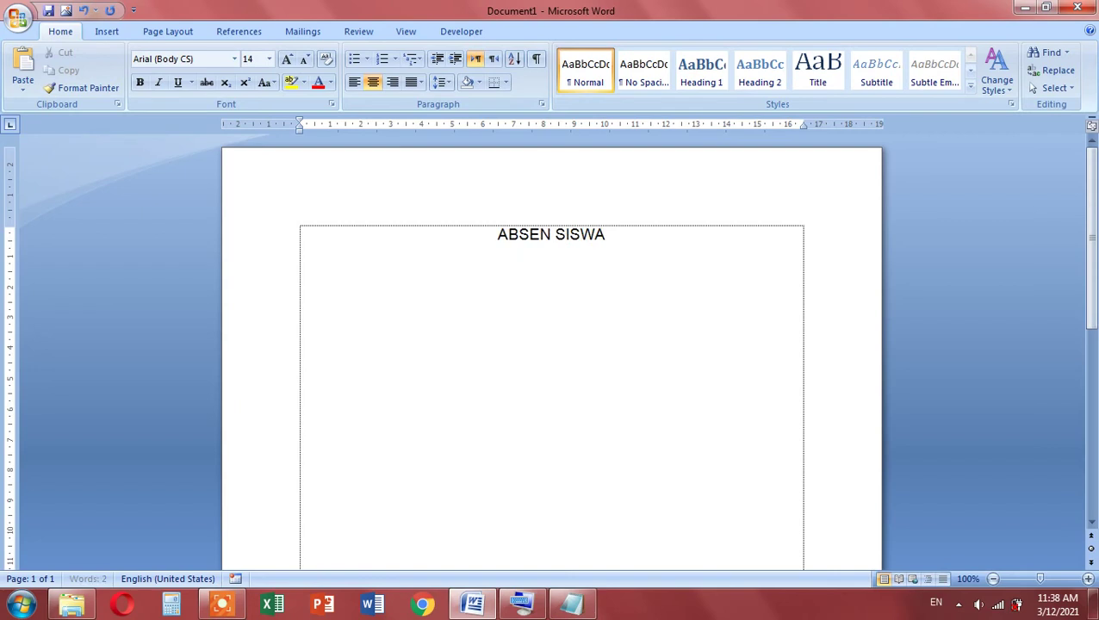
Extend the heading to "ABSEN SISWA KELAS 5", add the second line "MI NURUL HUDA 2", and start a new line below it
type(" KELAS")
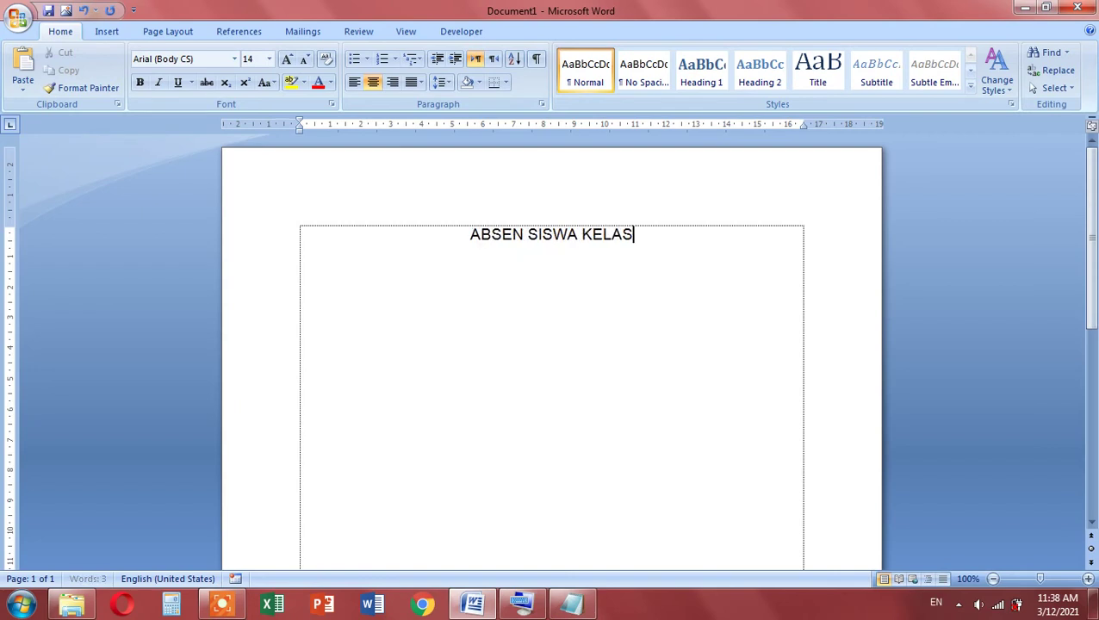
type(" 5")
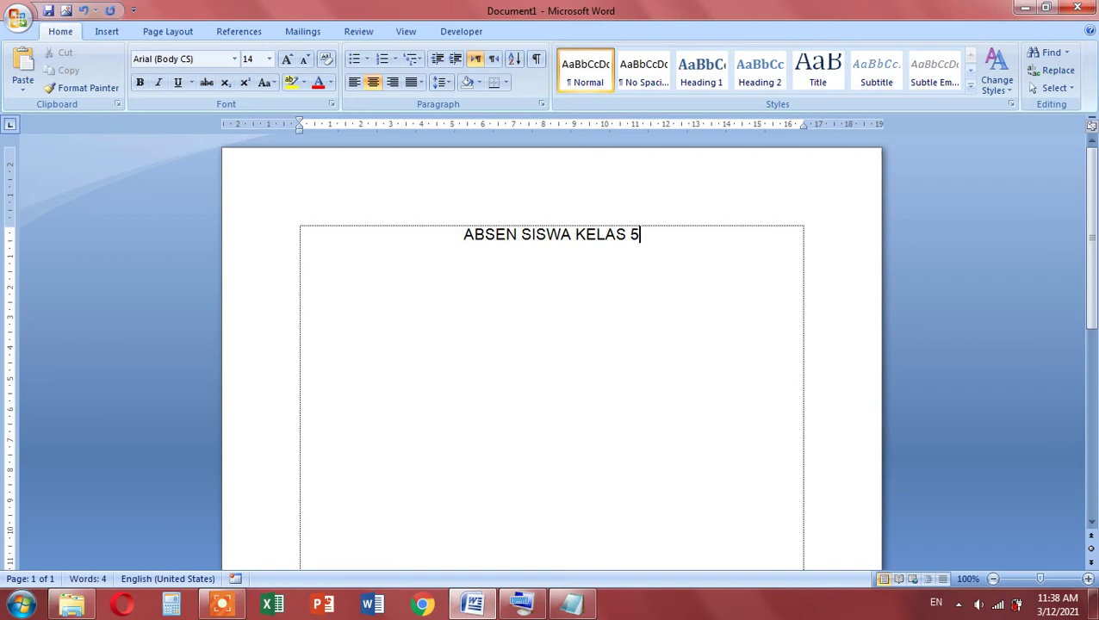
key("Return")
type("MI NURUL ")
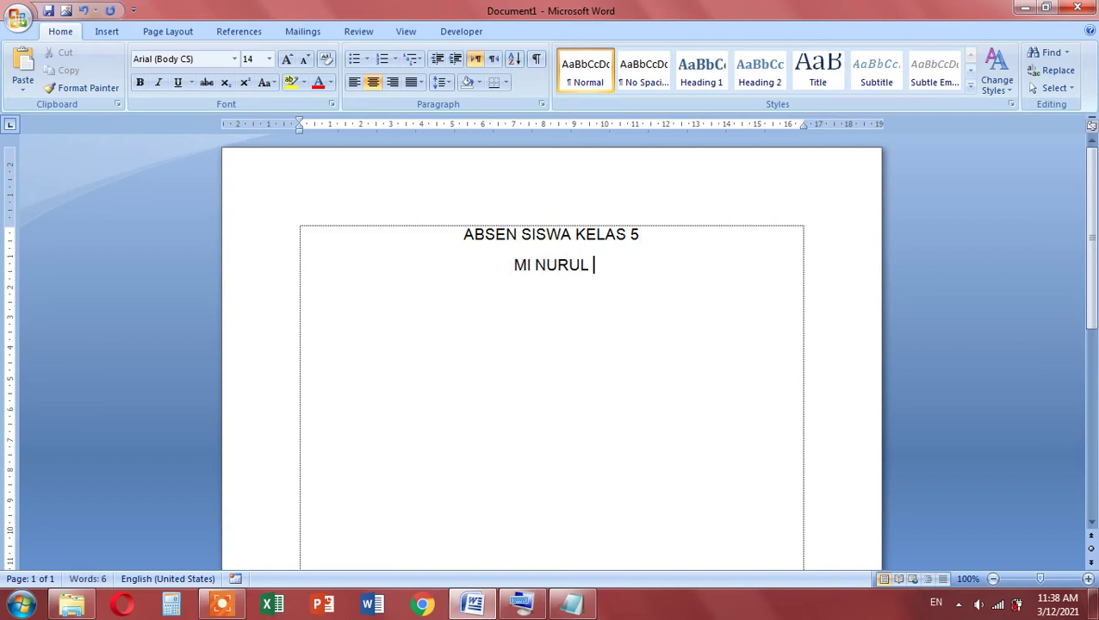
type("HUDA 2")
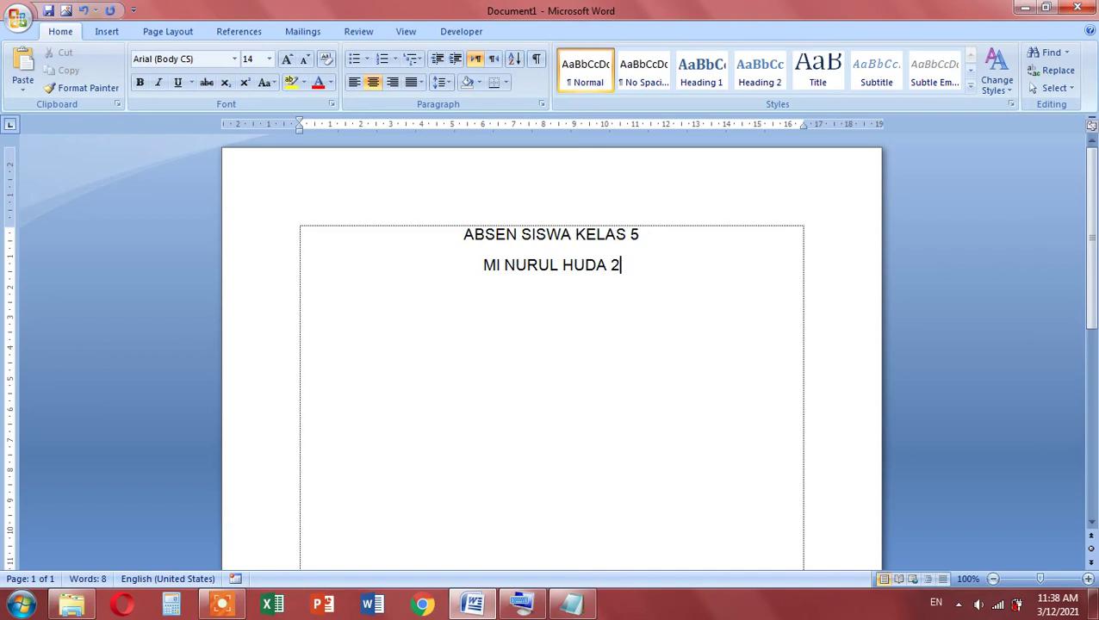
key("Return")
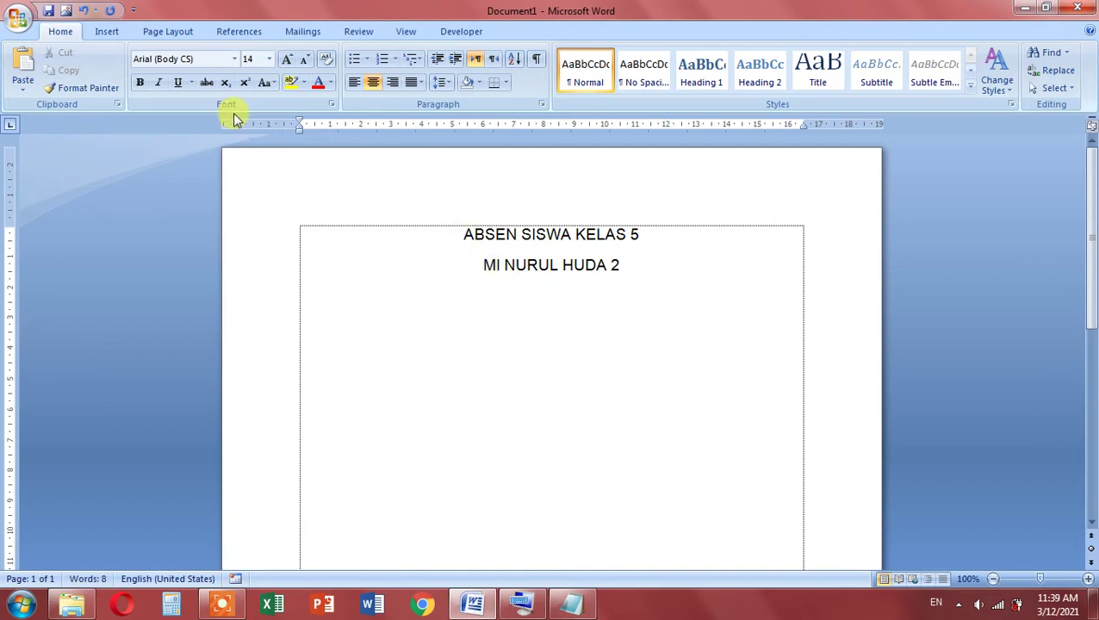
Insert a table with 2 columns and 6 rows below the two heading lines
left_click(107, 31)
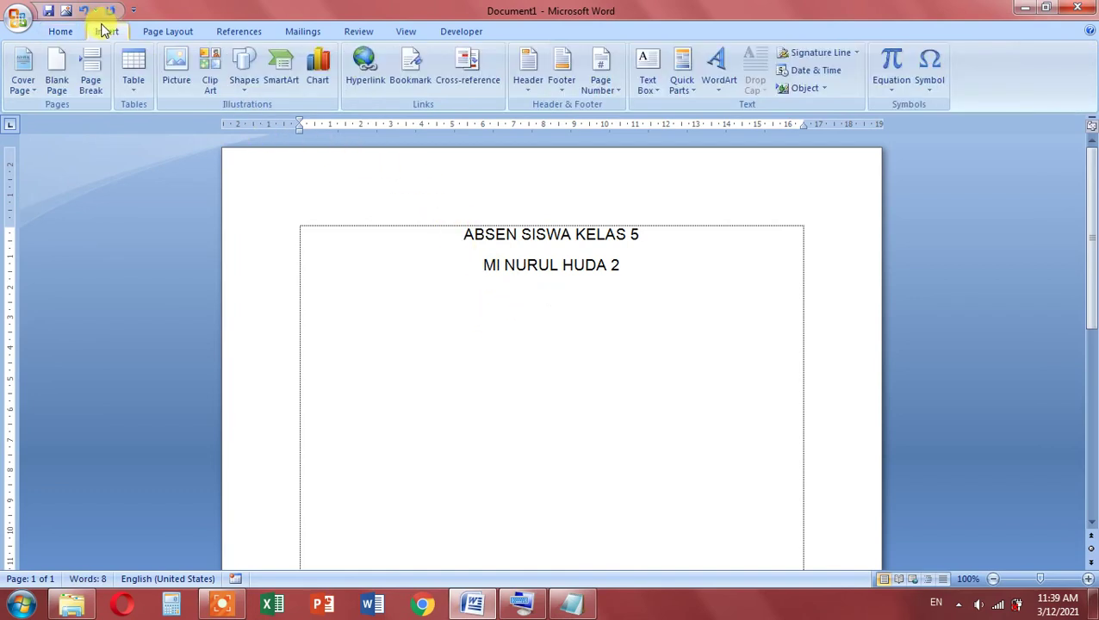
left_click(142, 93)
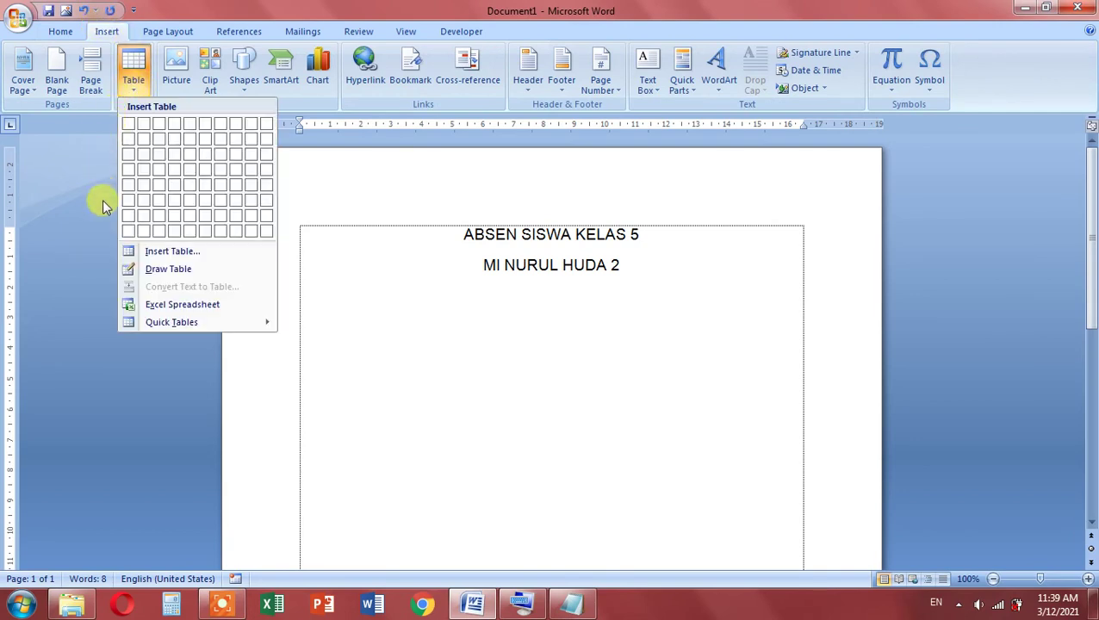
left_click(128, 254)
left_click_drag(491, 223, 434, 177)
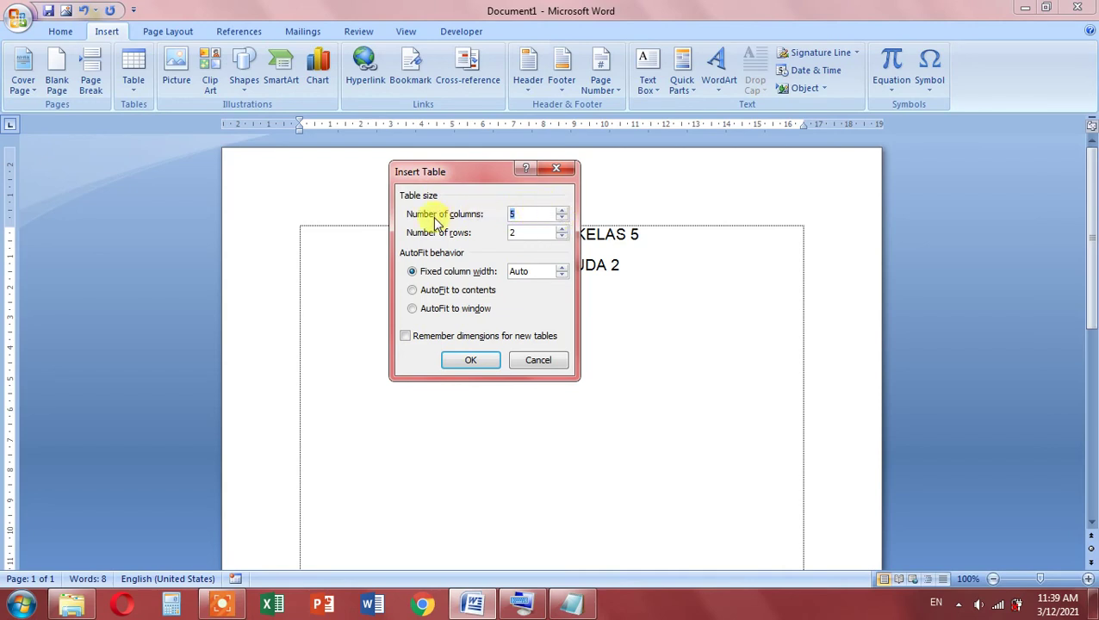
left_click(527, 210)
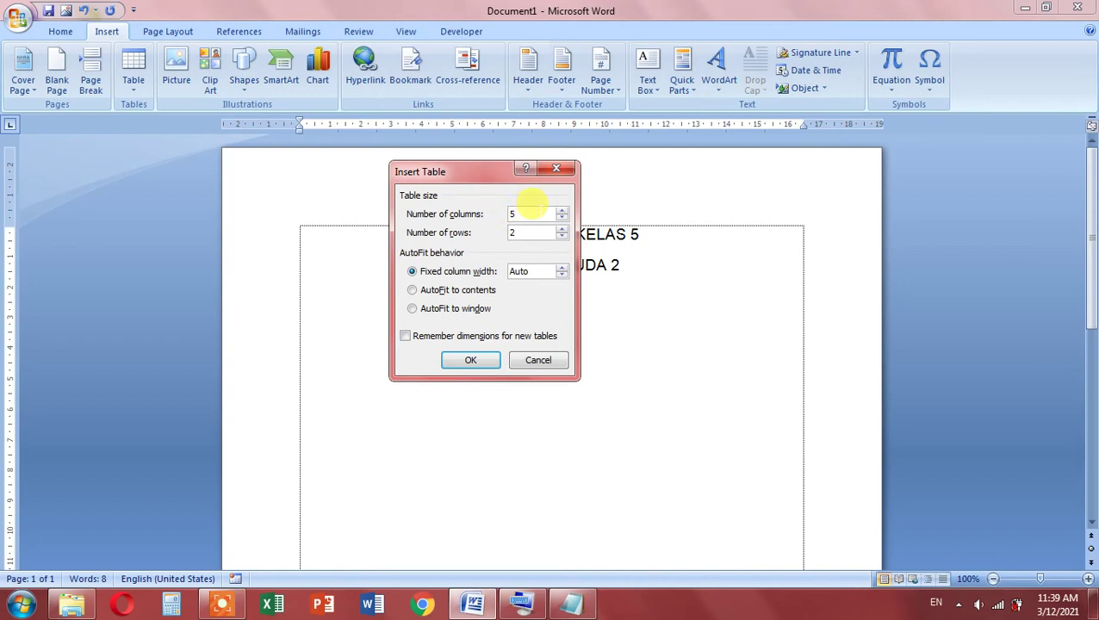
key("BackSpace")
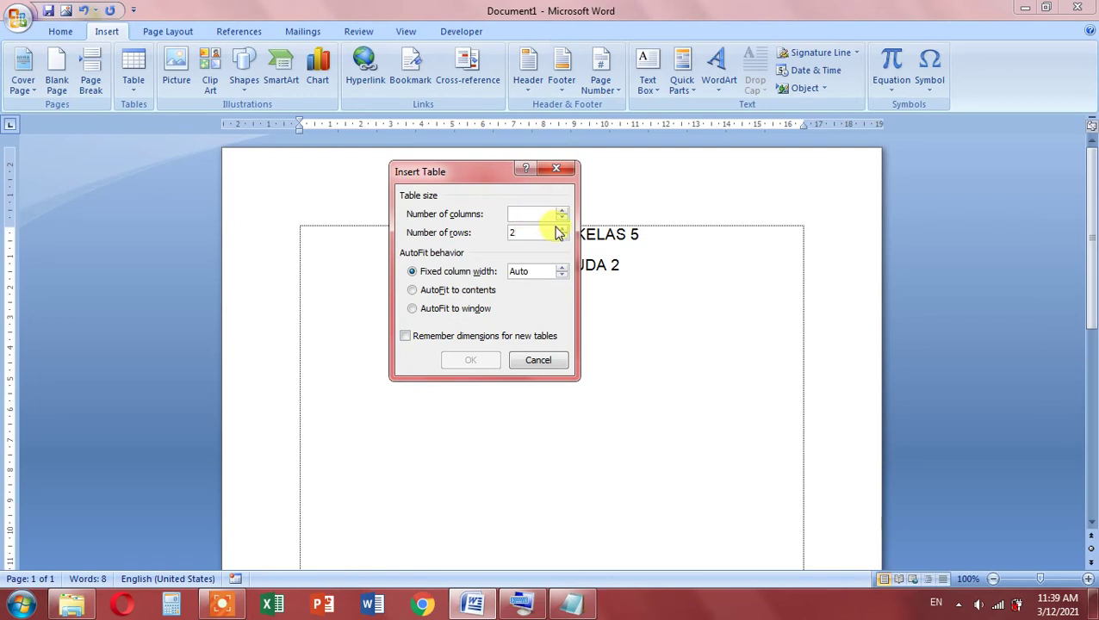
key("BackSpace")
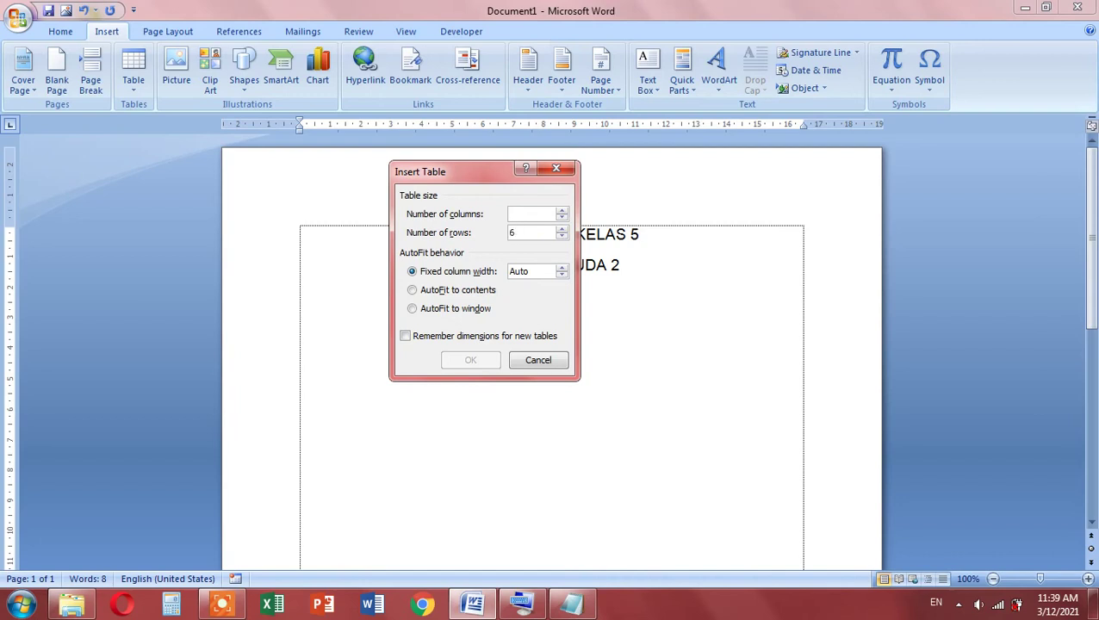
type("2")
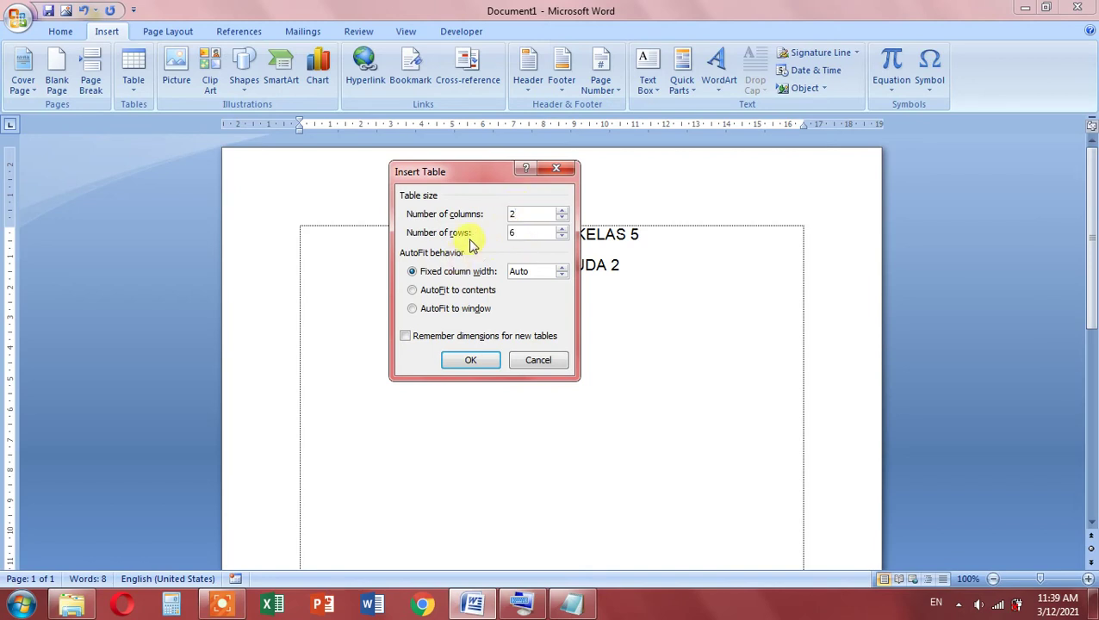
left_click(479, 358)
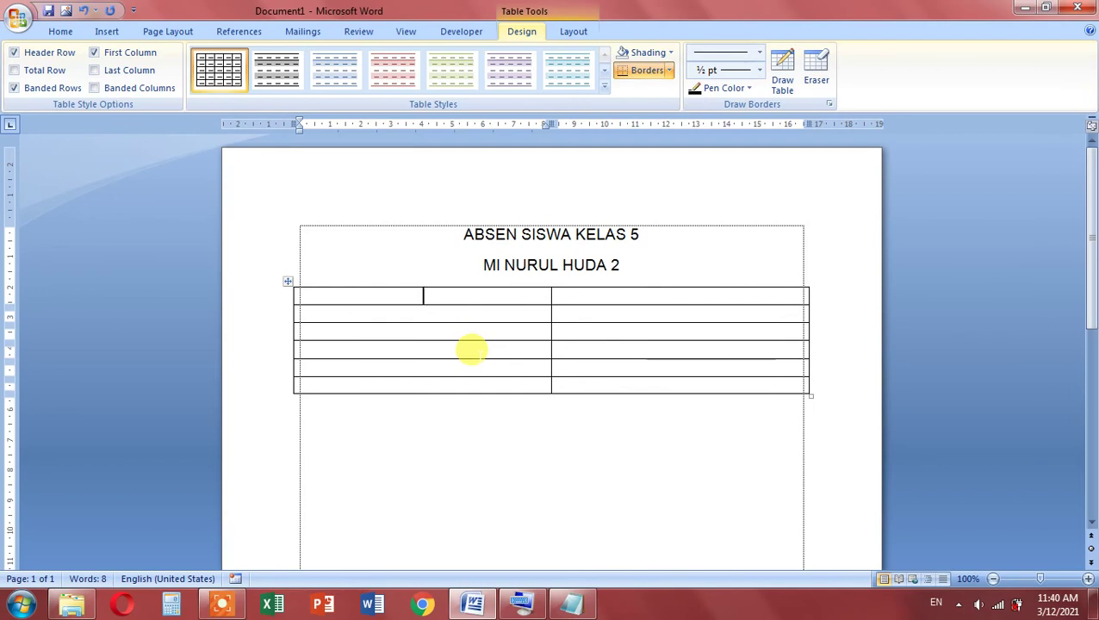
Enter the column headers "NO" and "NAMA SISWA" in the table's first row
type("NO")
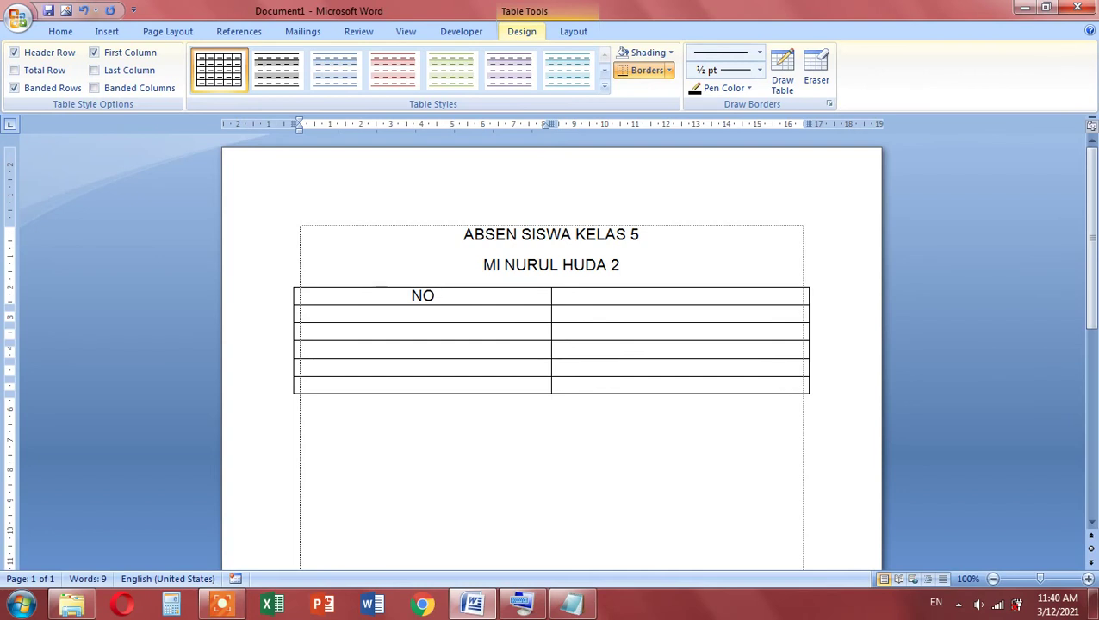
left_click(613, 290)
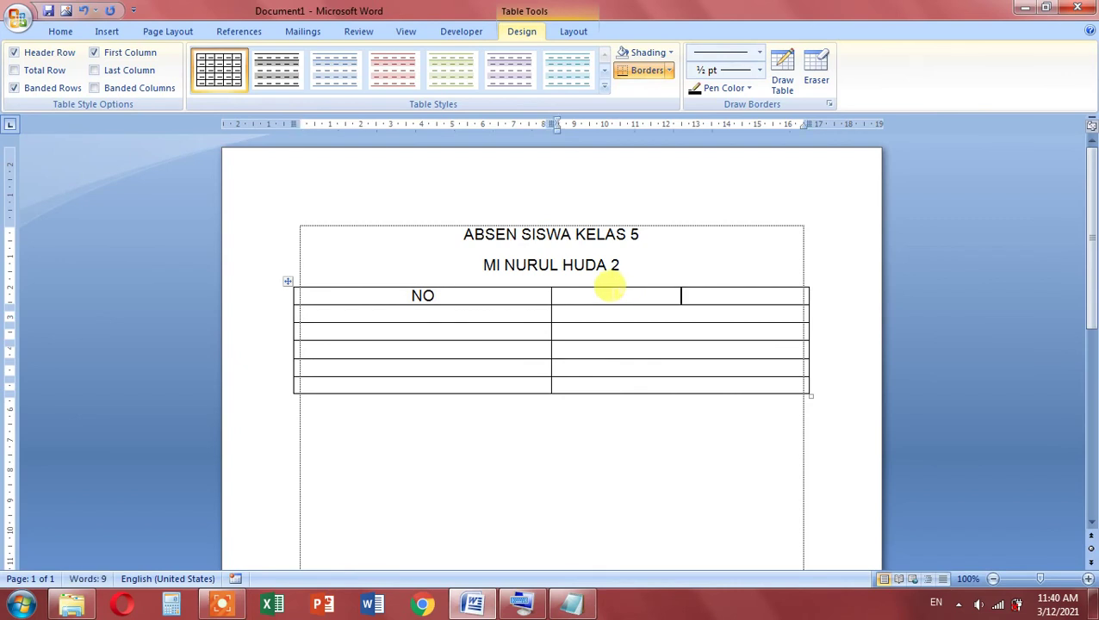
type("NAMA SI")
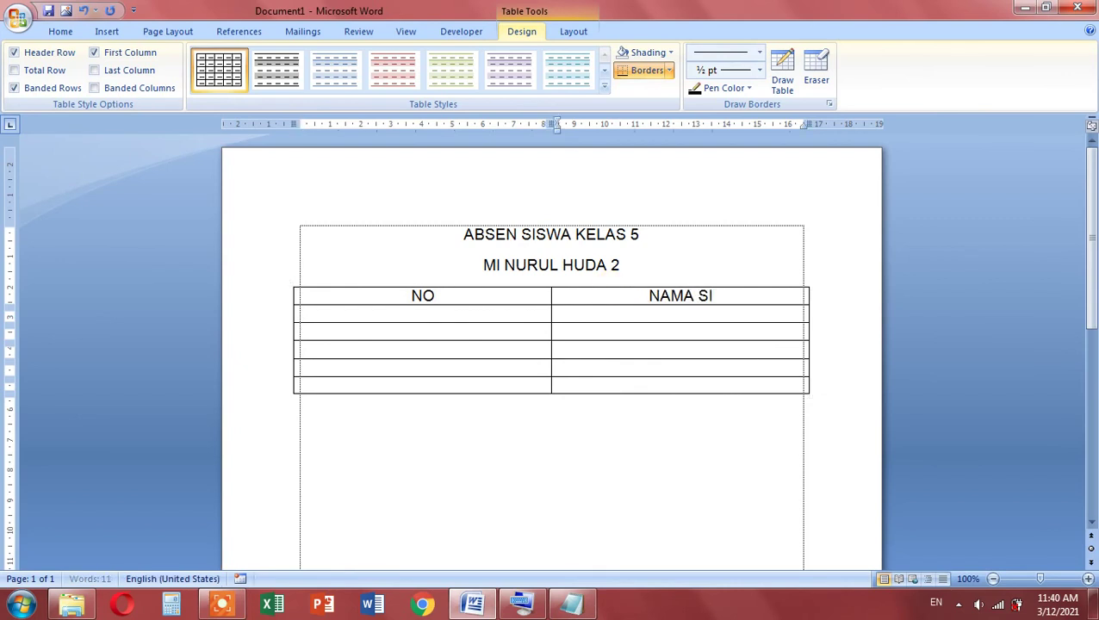
type("SWA")
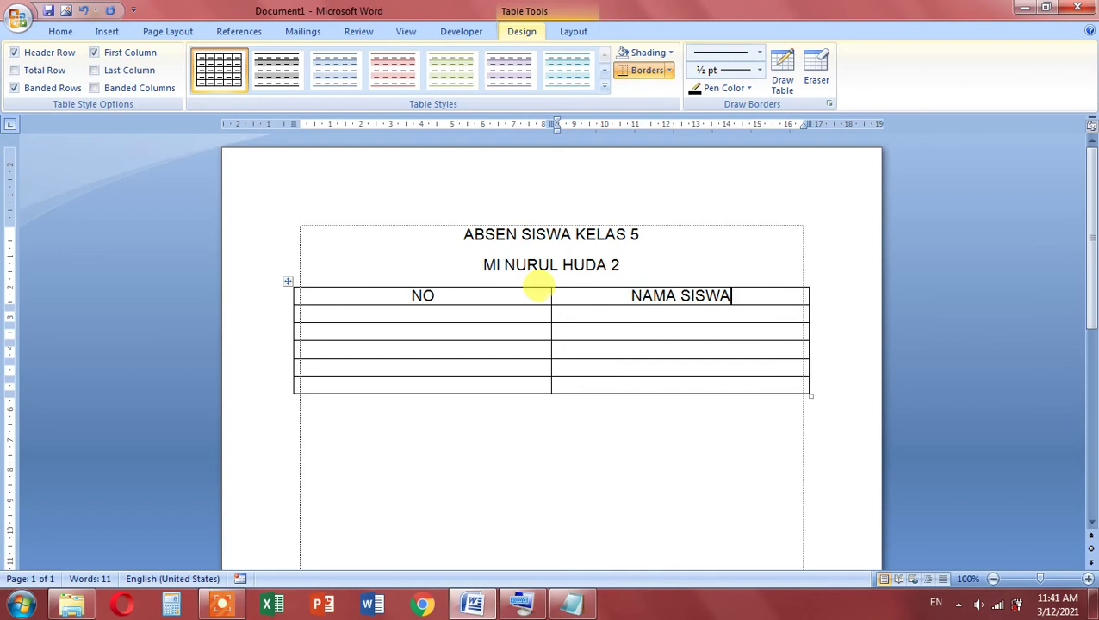
Narrow the NO column to about 1.7 cm and the NAMA SISWA column to about 6.3 cm
left_click_drag(538, 288, 333, 284)
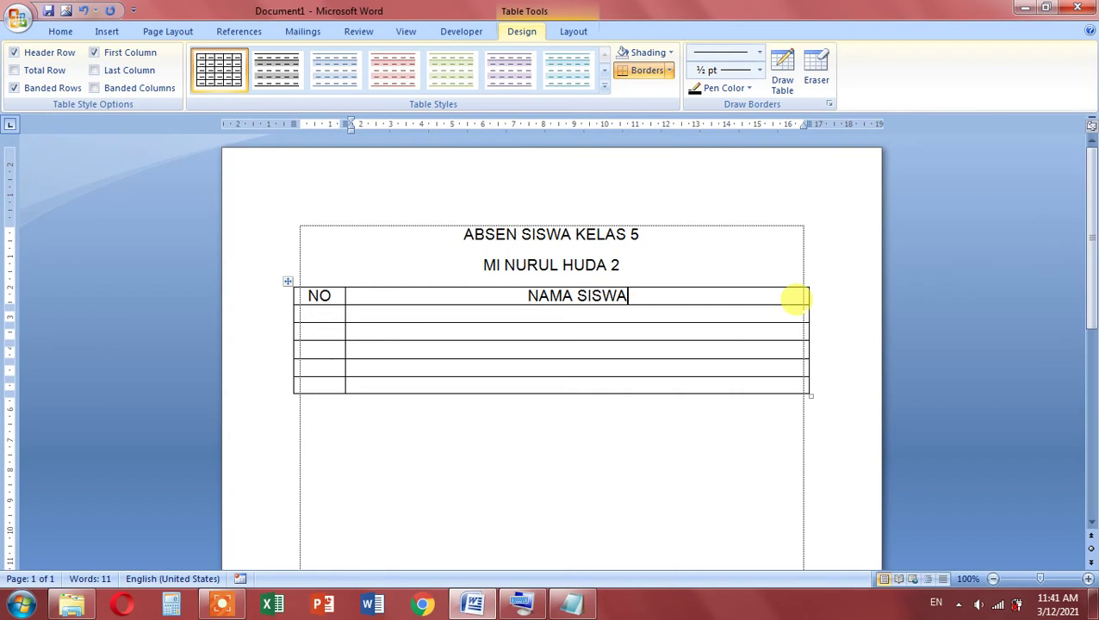
left_click_drag(797, 300, 797, 299)
left_click_drag(795, 299, 522, 311)
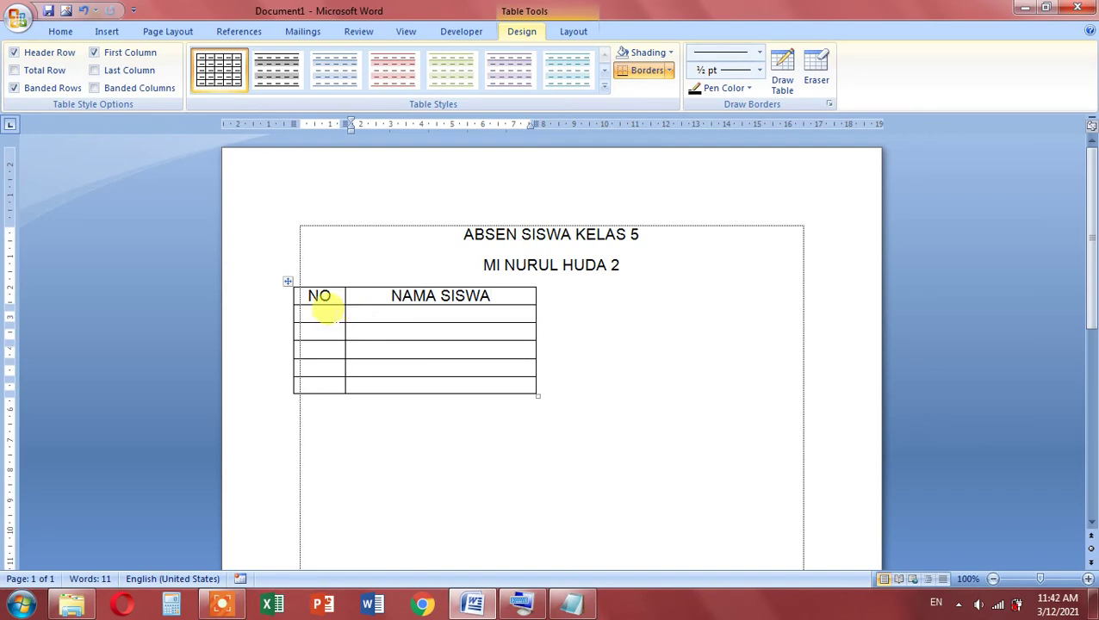
Number the five rows under the NO header from 1 to 5
left_click(321, 313)
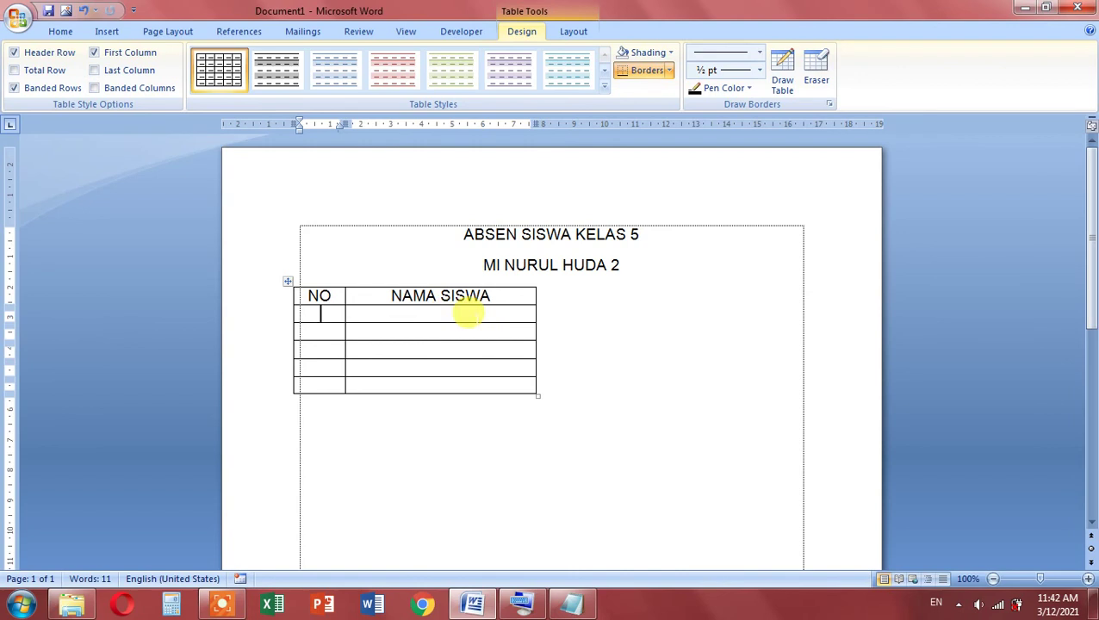
type("1")
key("Down")
type("2")
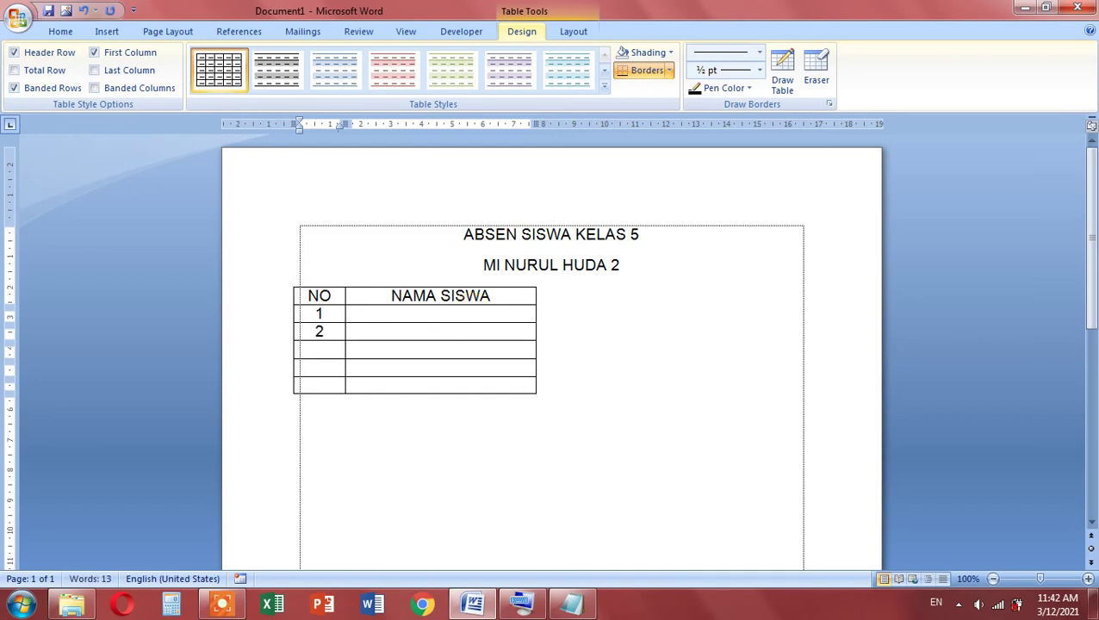
key("Down")
type("3")
key("Down")
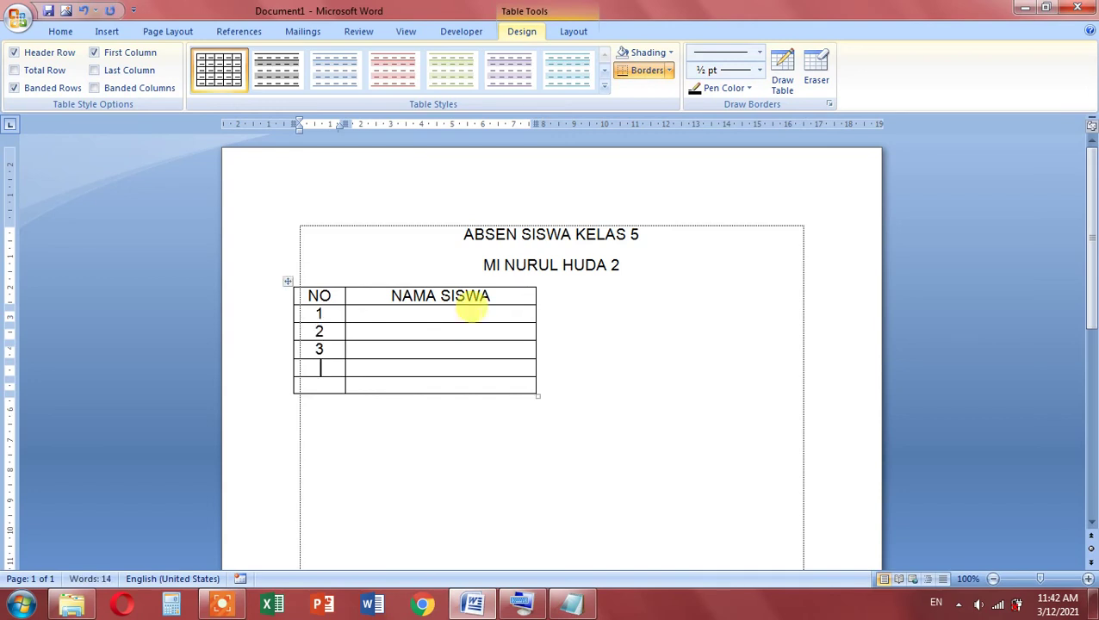
type("4")
key("Down")
type("5")
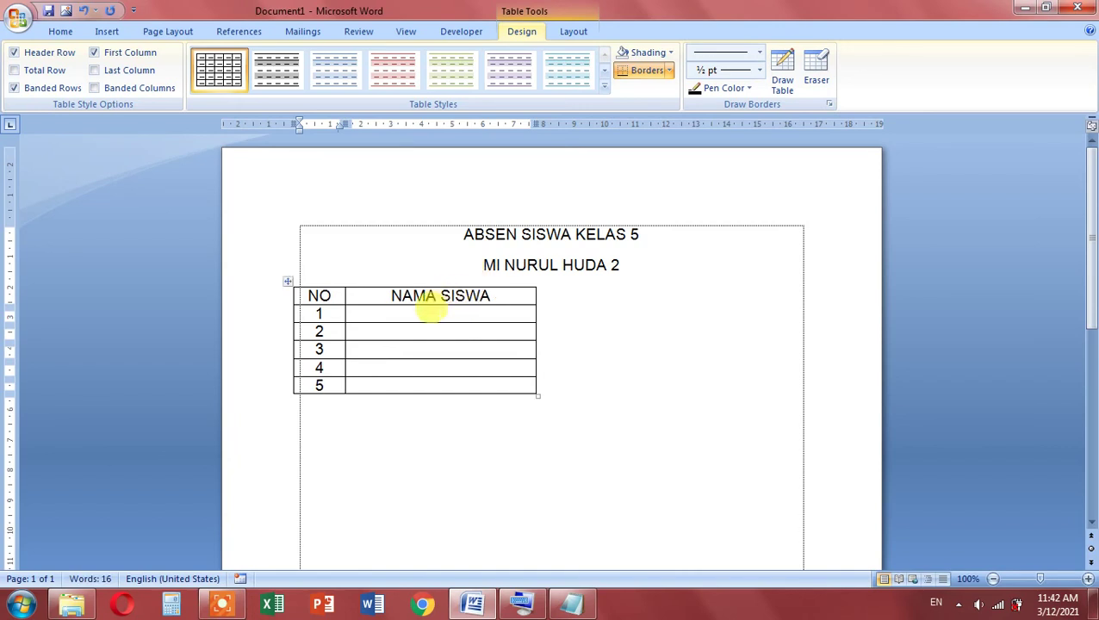
Fill the NAMA SISWA column with a student's name in each of rows 1 to 5
left_click(429, 312)
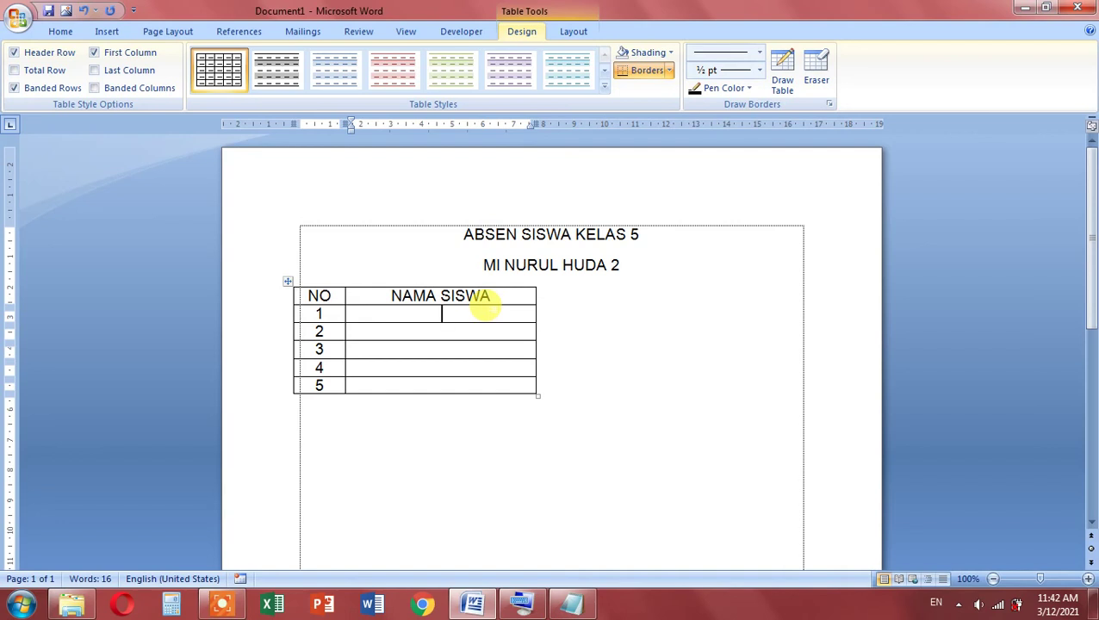
type("AH")
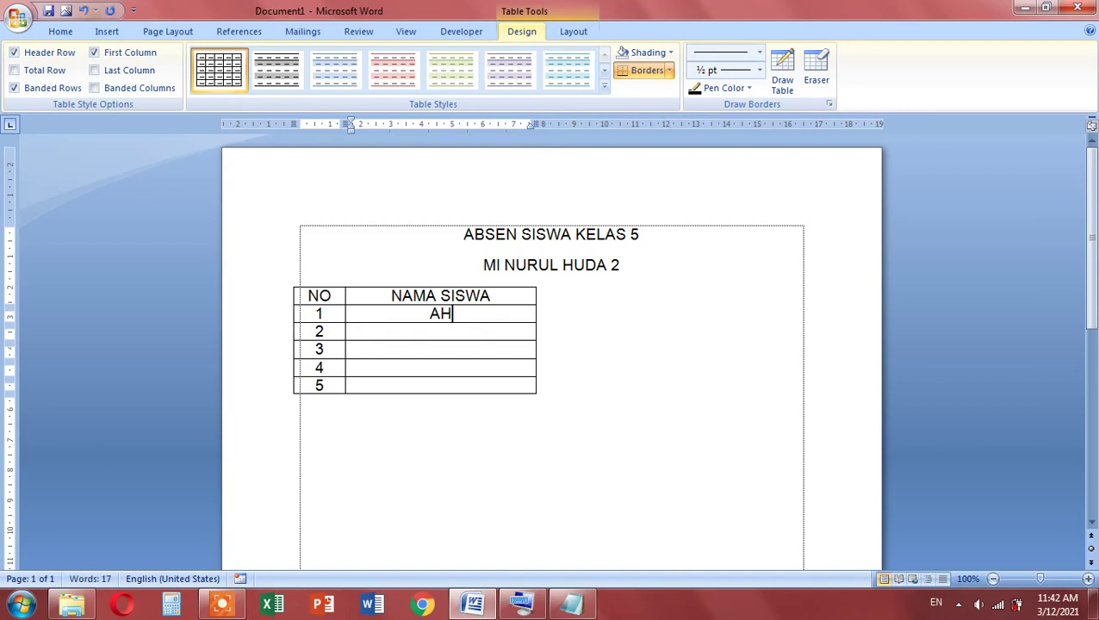
type("MAD")
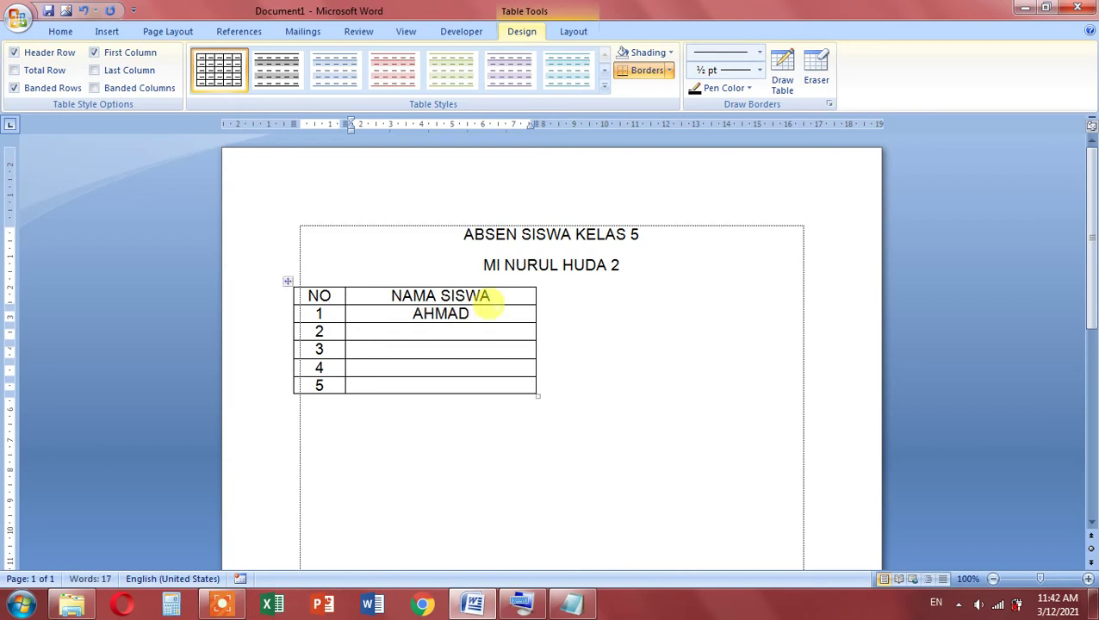
left_click(461, 326)
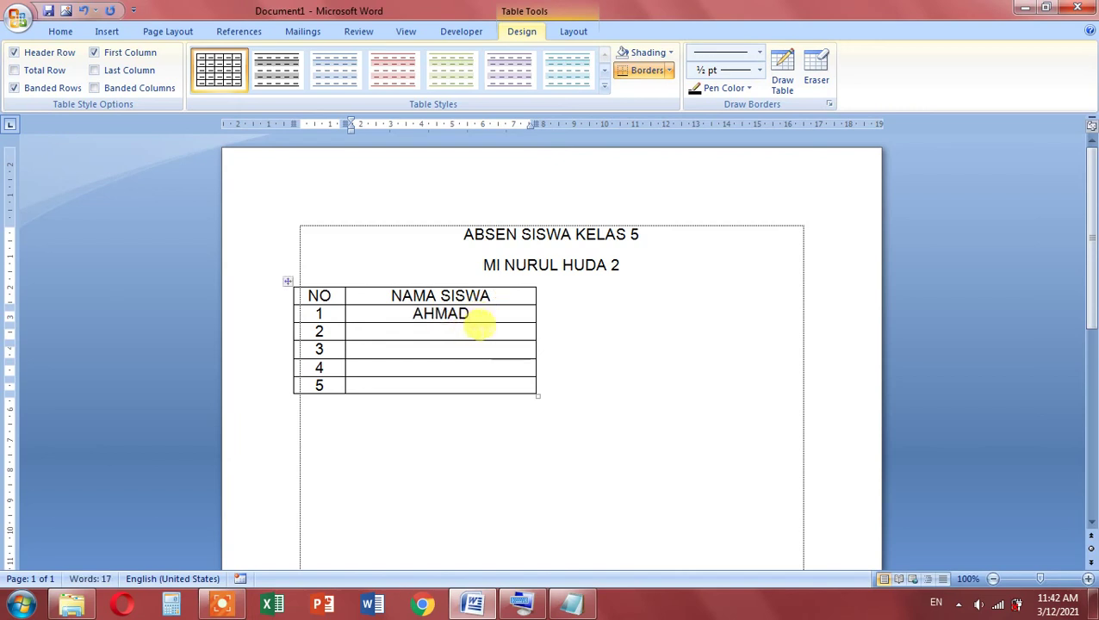
type("SAFI")
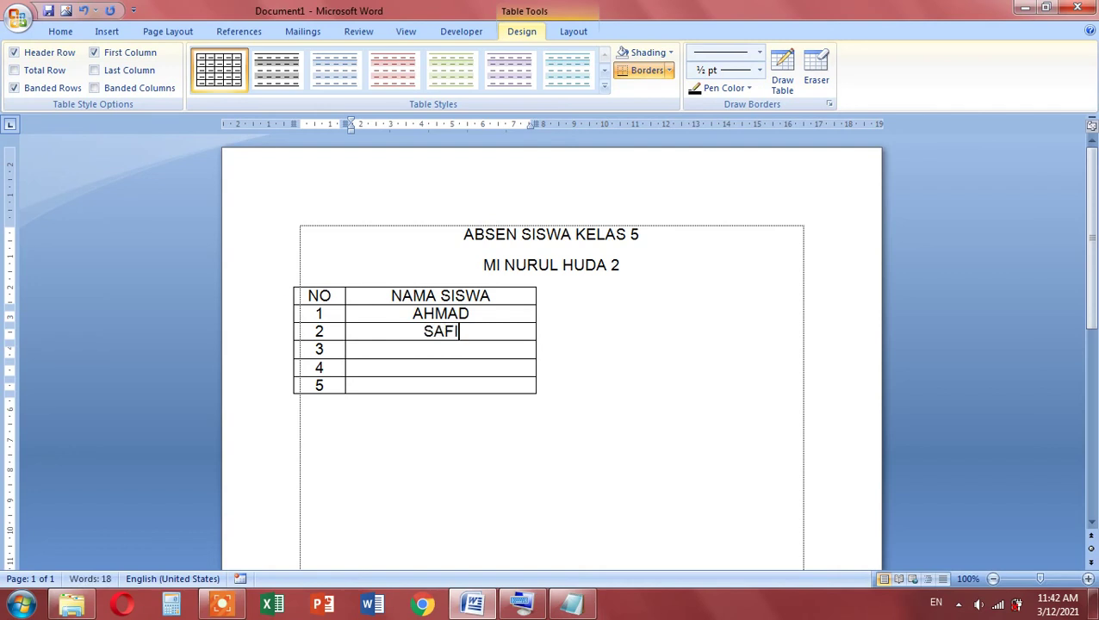
type("RA")
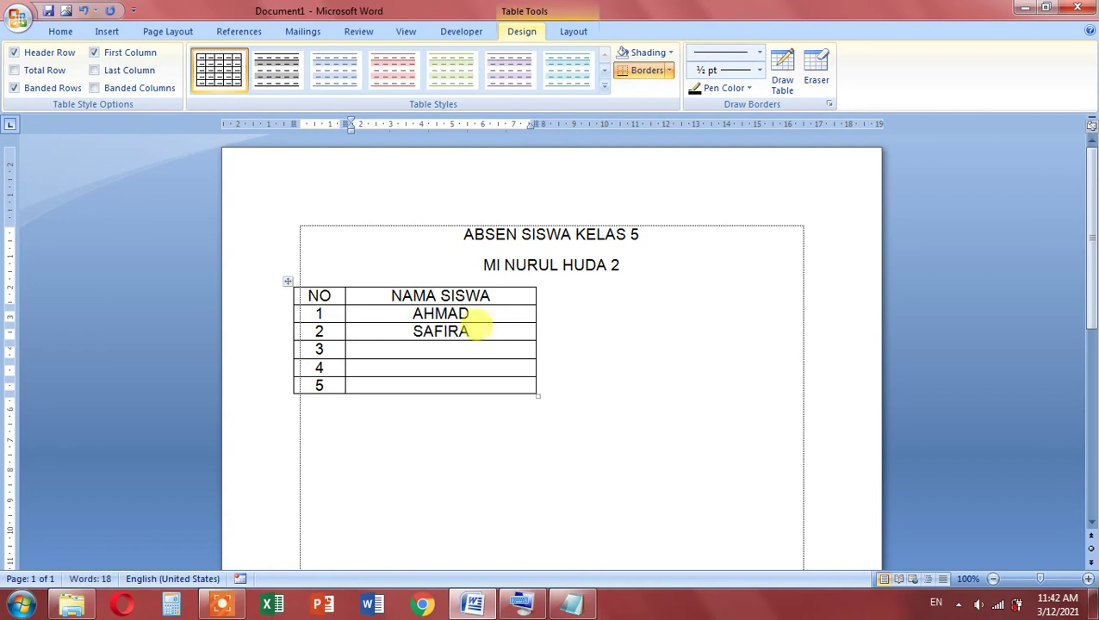
left_click(461, 344)
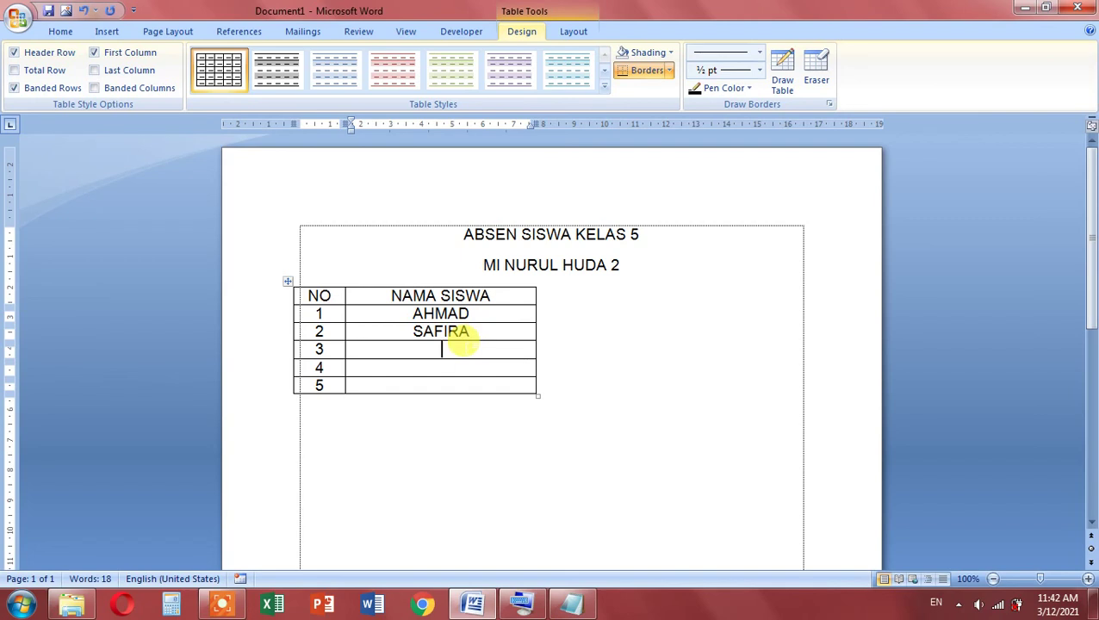
type("ZIZI")
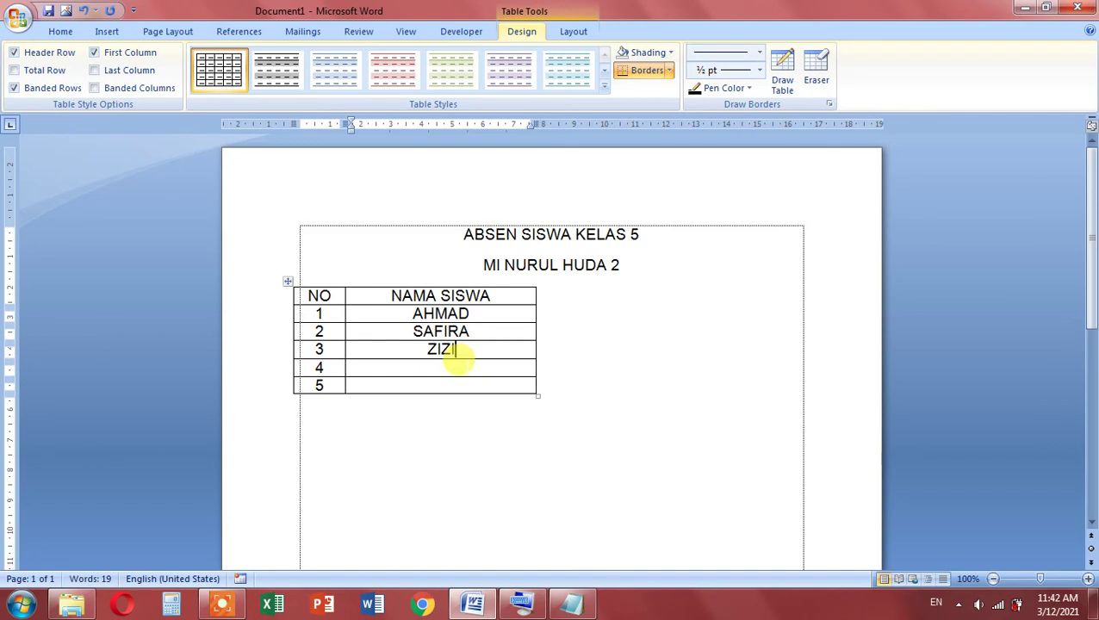
left_click(459, 362)
type("ABDU")
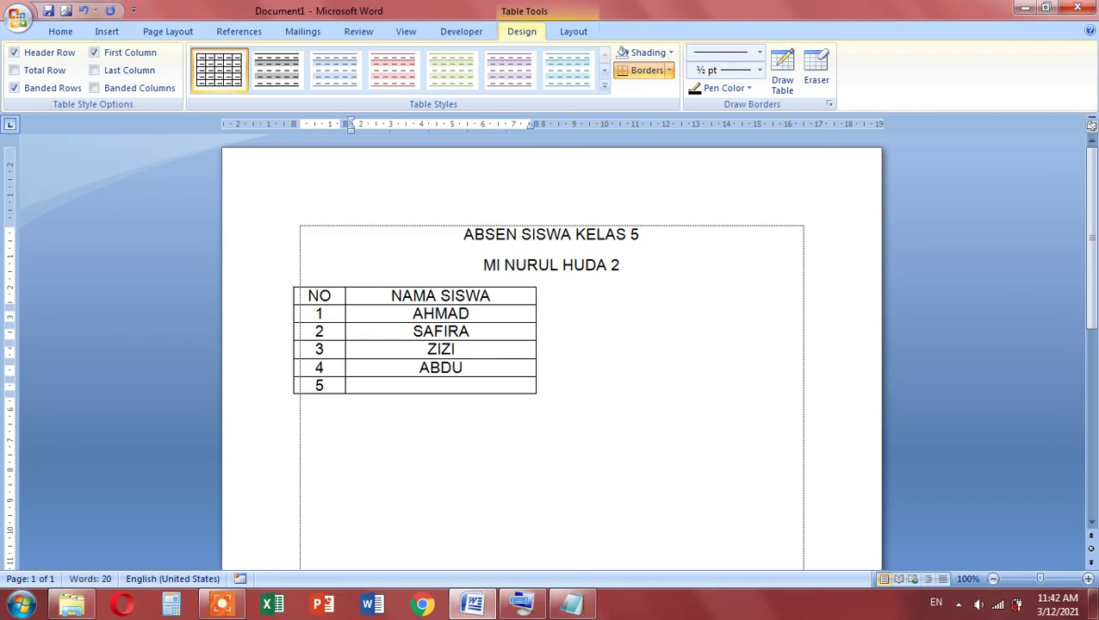
type("L")
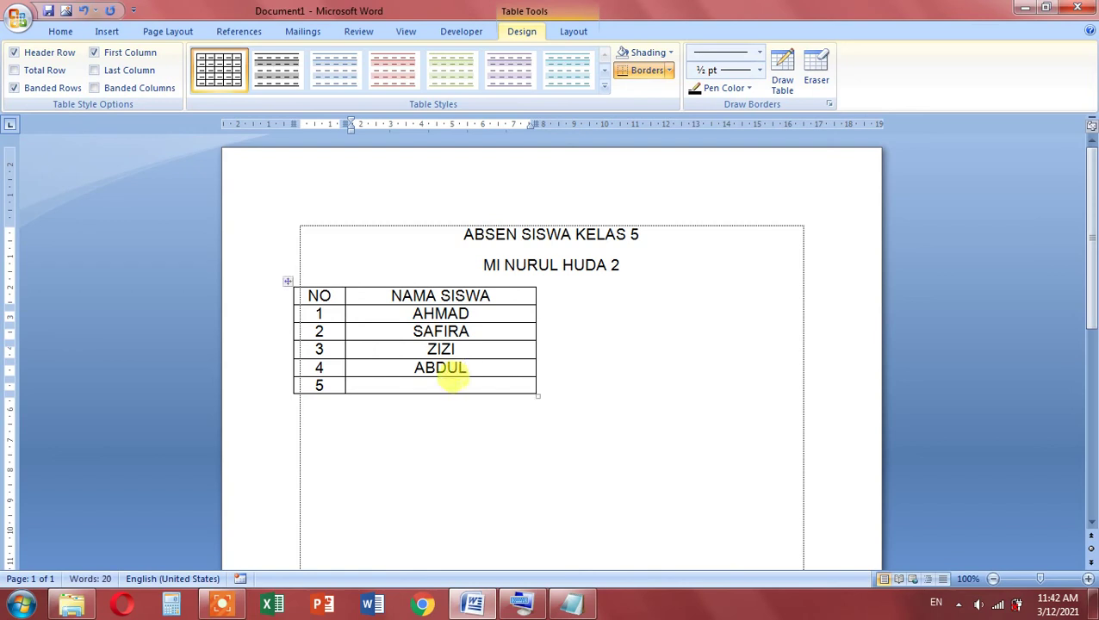
key("Down")
type("SAI")
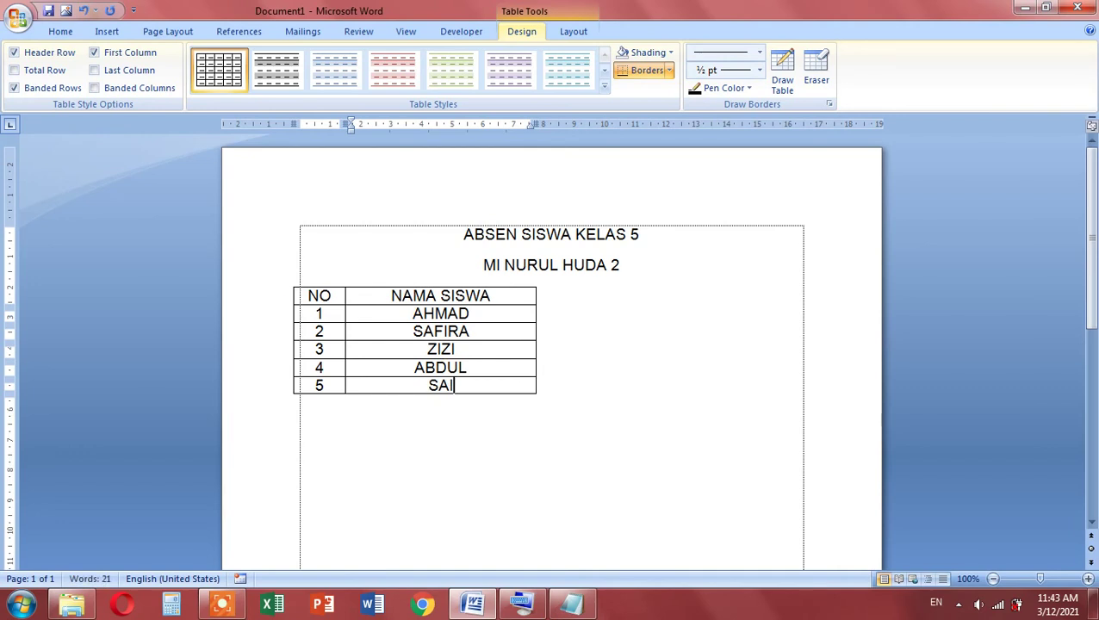
type("FUL")
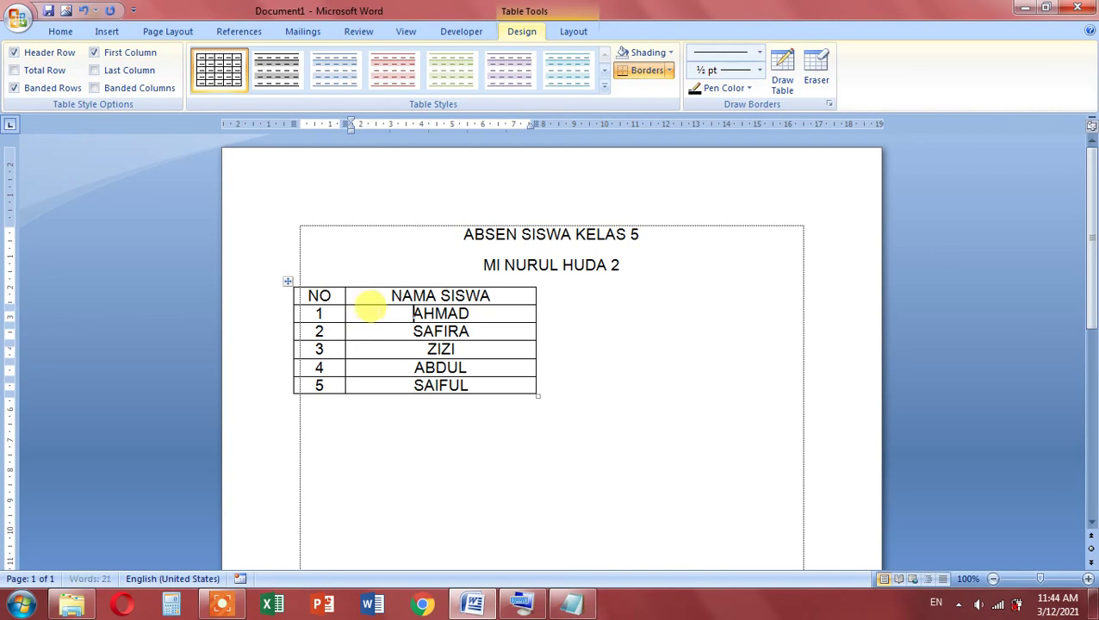
Left-align the five student names under the NAMA SISWA header
left_click_drag(368, 313, 411, 394)
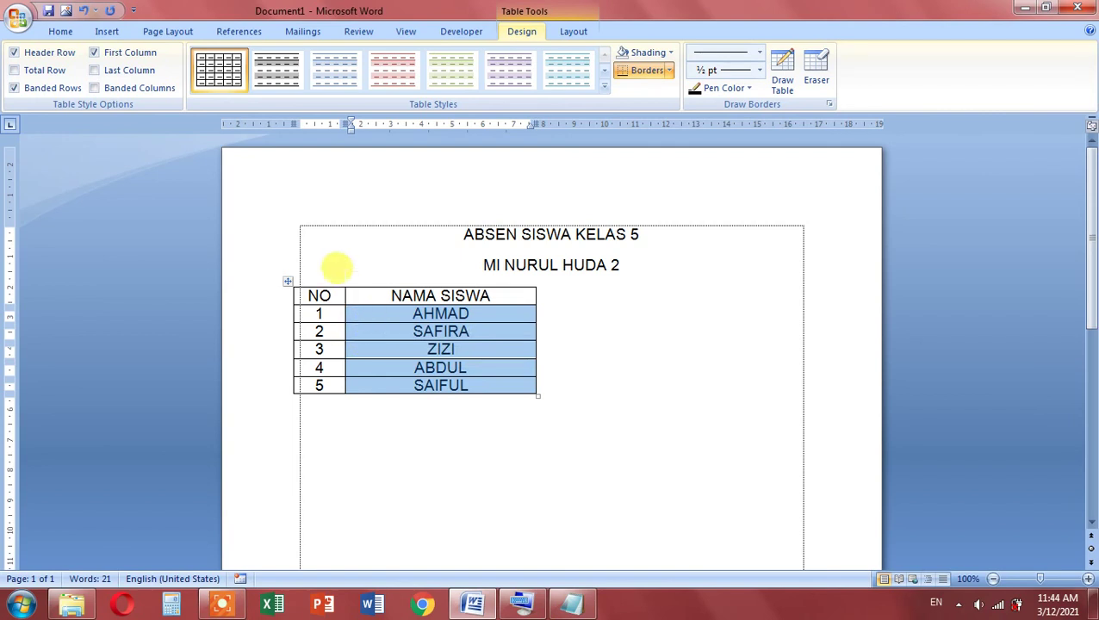
left_click(59, 32)
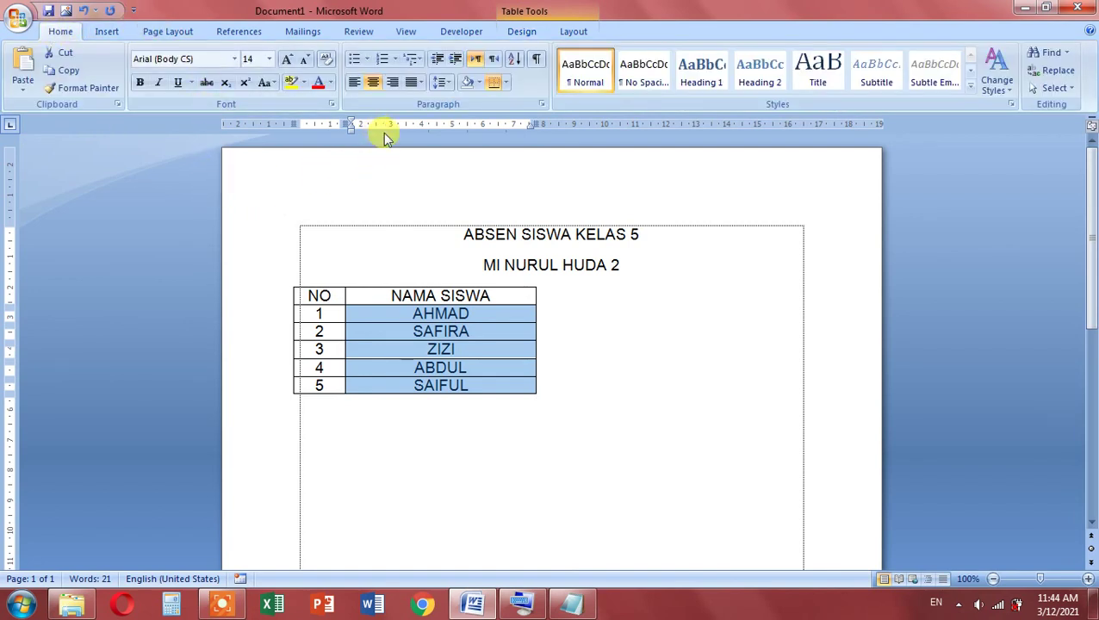
left_click(356, 84)
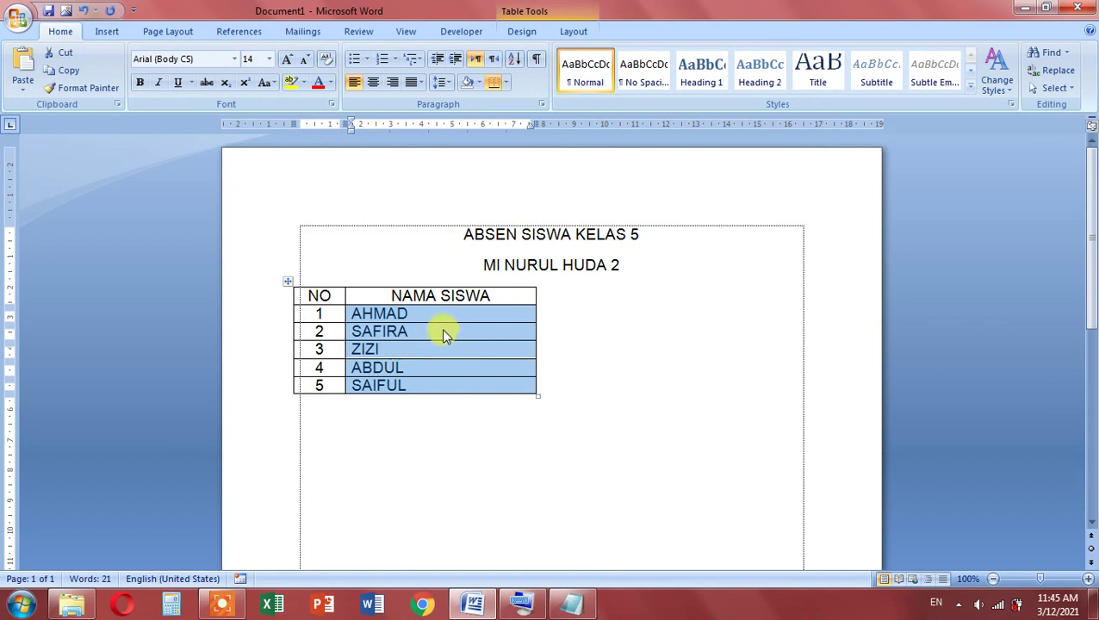
left_click(439, 332)
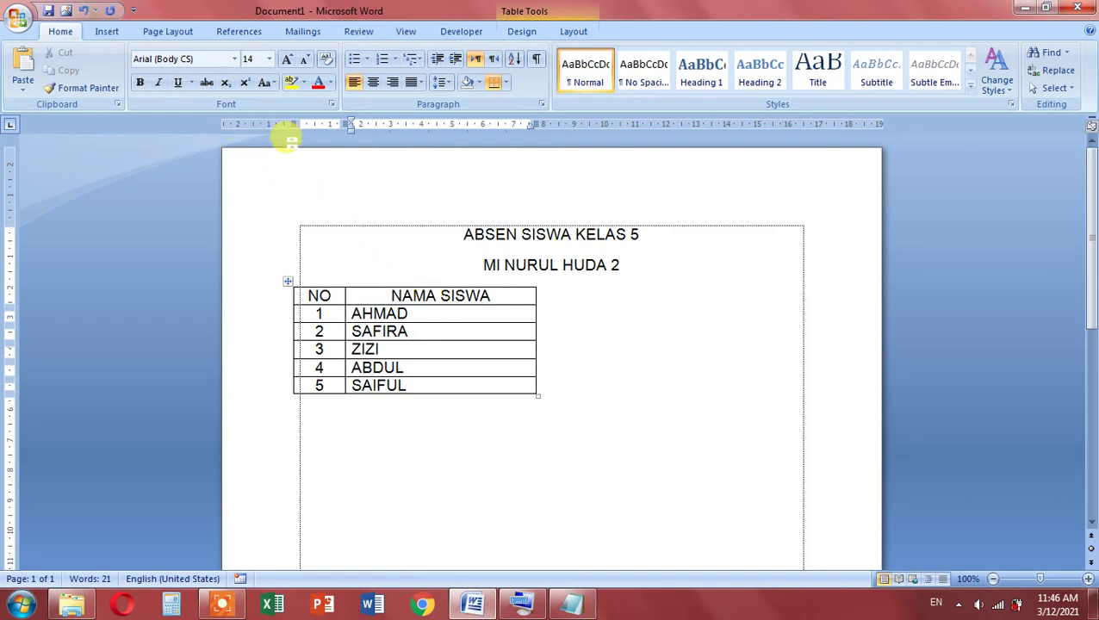
Start saving the document in Word 97-2003 format and choose Local Disk (E:) as the save location
left_click(21, 17)
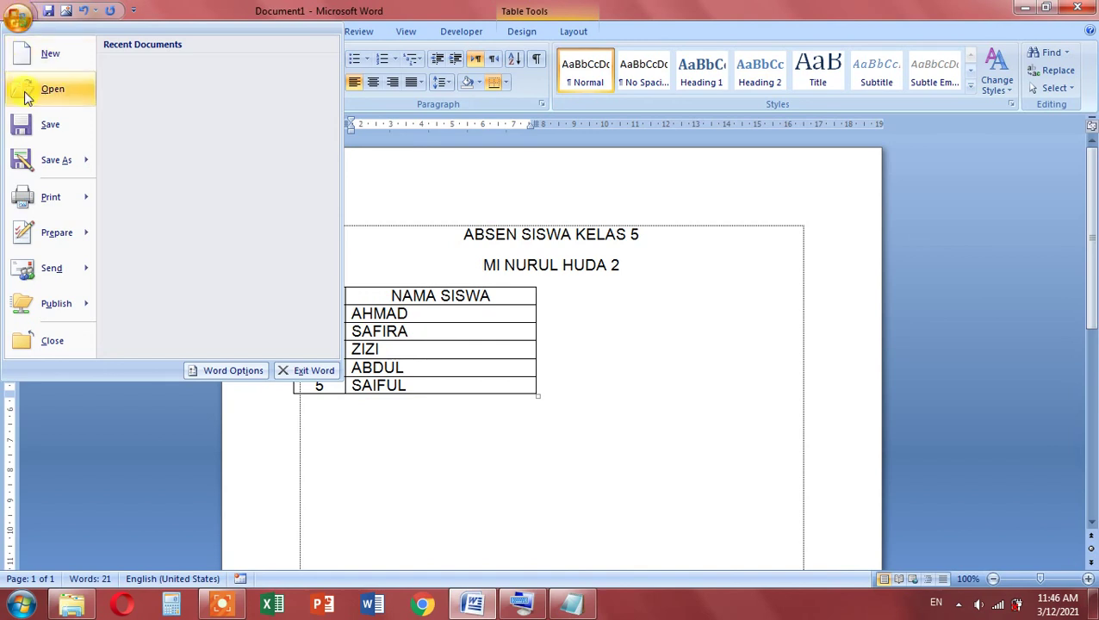
key("Escape")
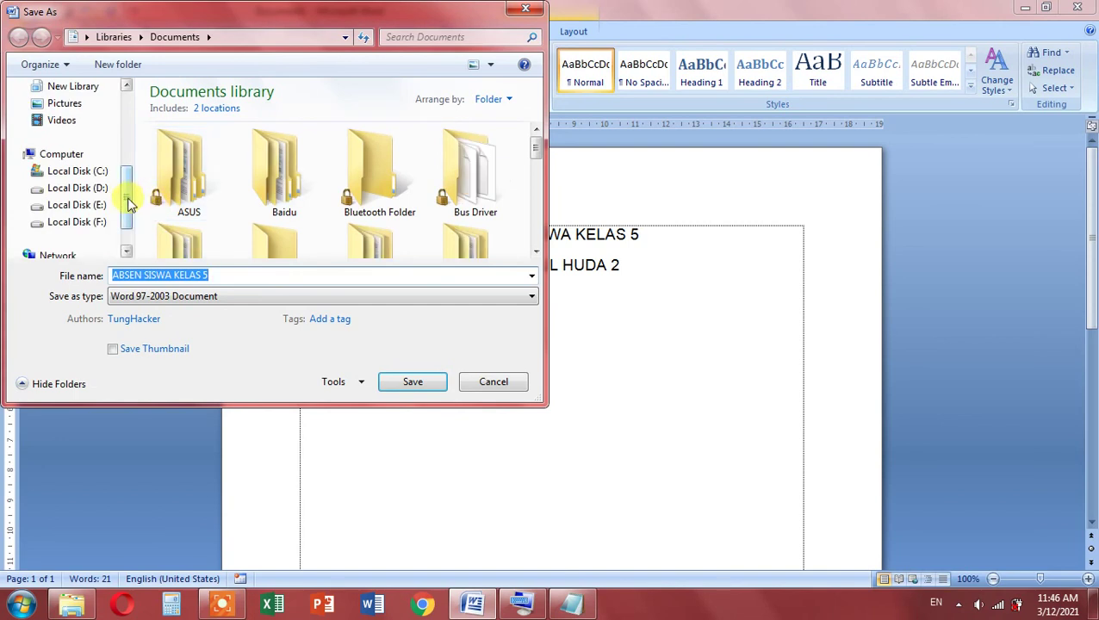
left_click_drag(126, 199, 129, 172)
scroll(126, 172, "down", 3)
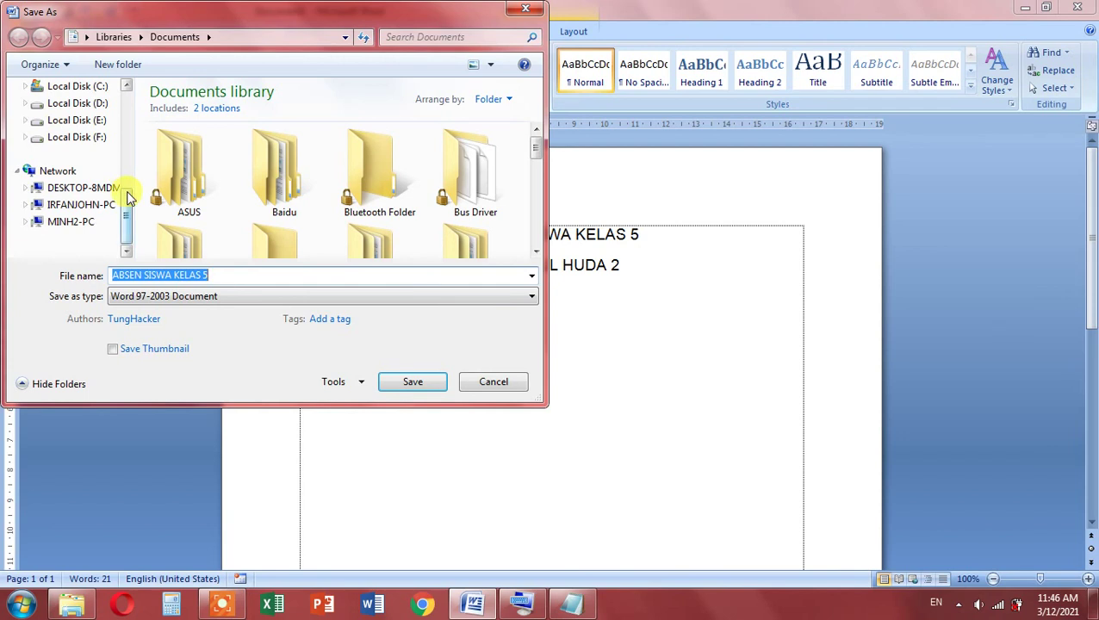
left_click_drag(128, 198, 128, 154)
left_click(83, 187)
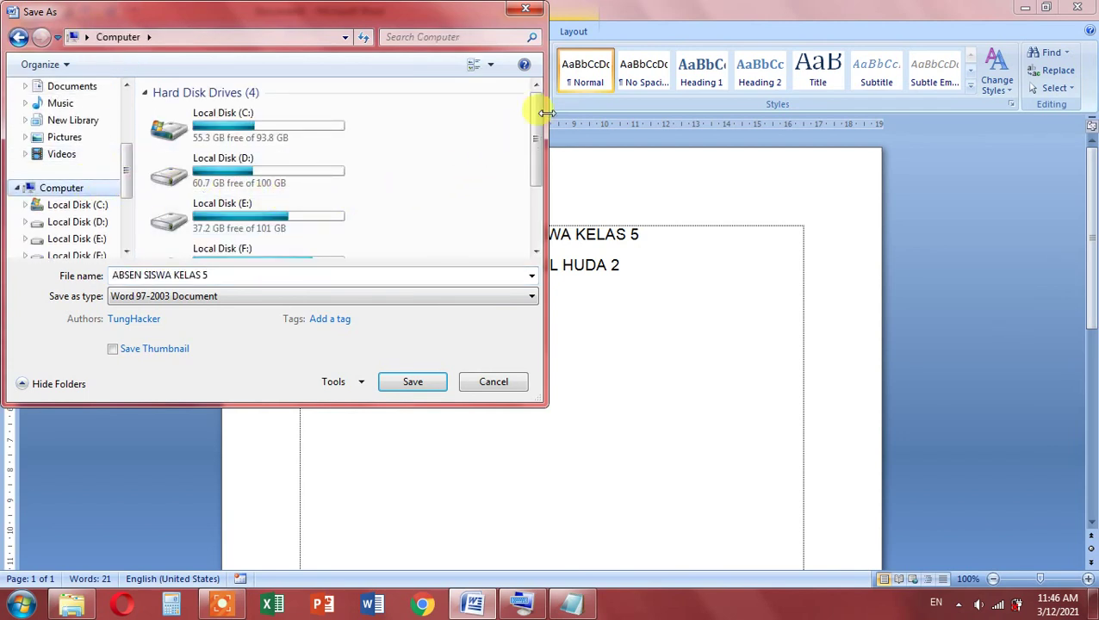
mouse_move(535, 127)
left_mouse_down()
mouse_move(536, 163)
mouse_move(527, 147)
left_mouse_up()
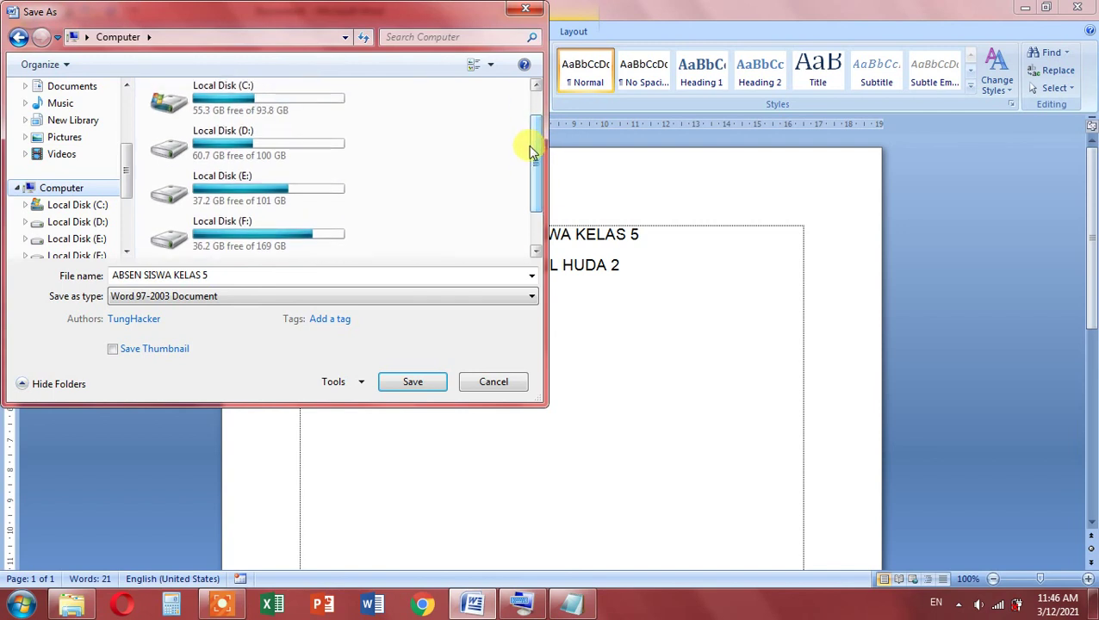
left_click(325, 191)
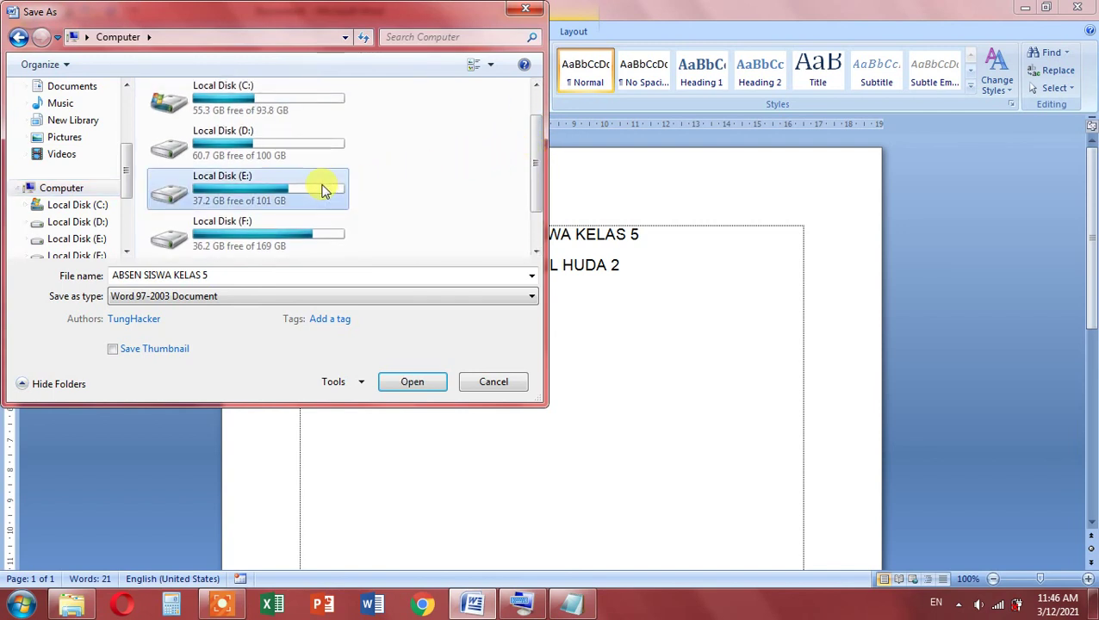
double_click(325, 191)
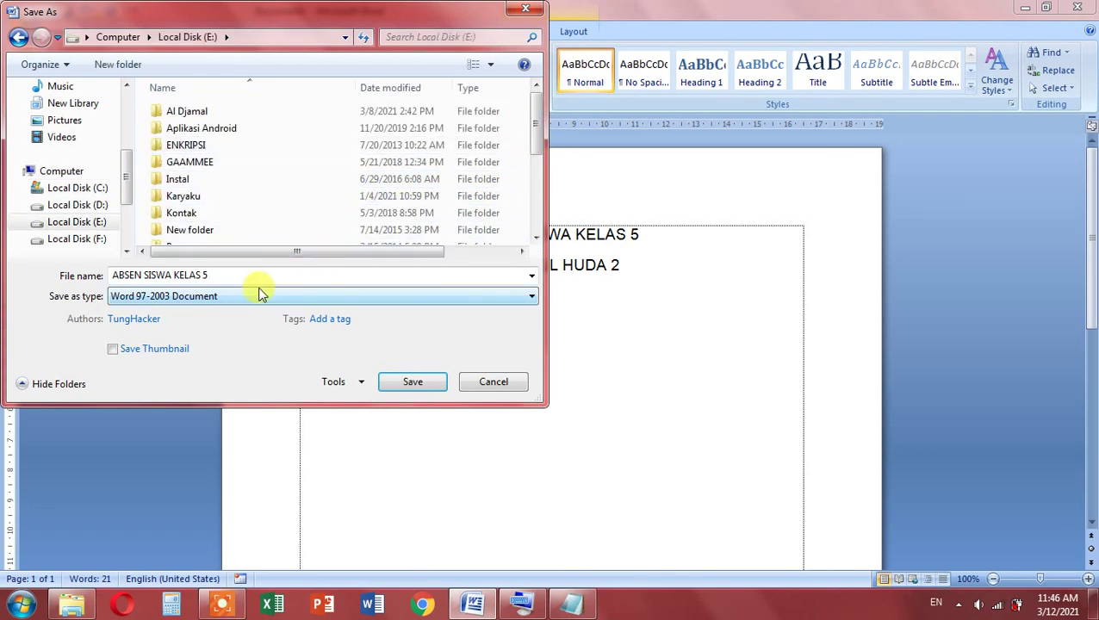
Name the file MEMBUAT TABEL DI MS WORD and save it
left_click(236, 269)
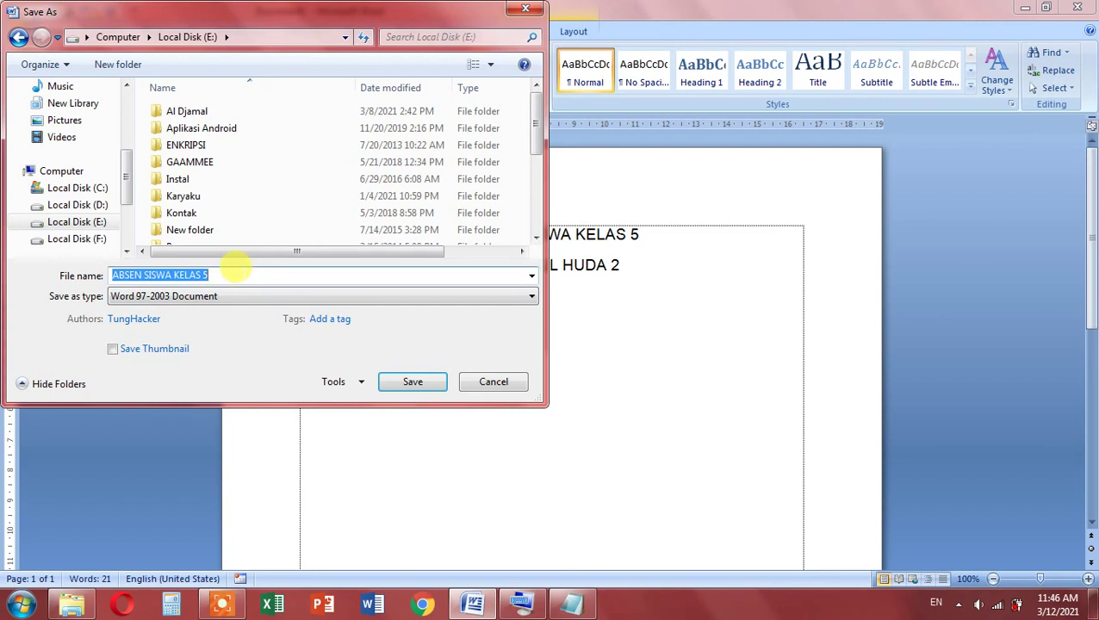
key("BackSpace")
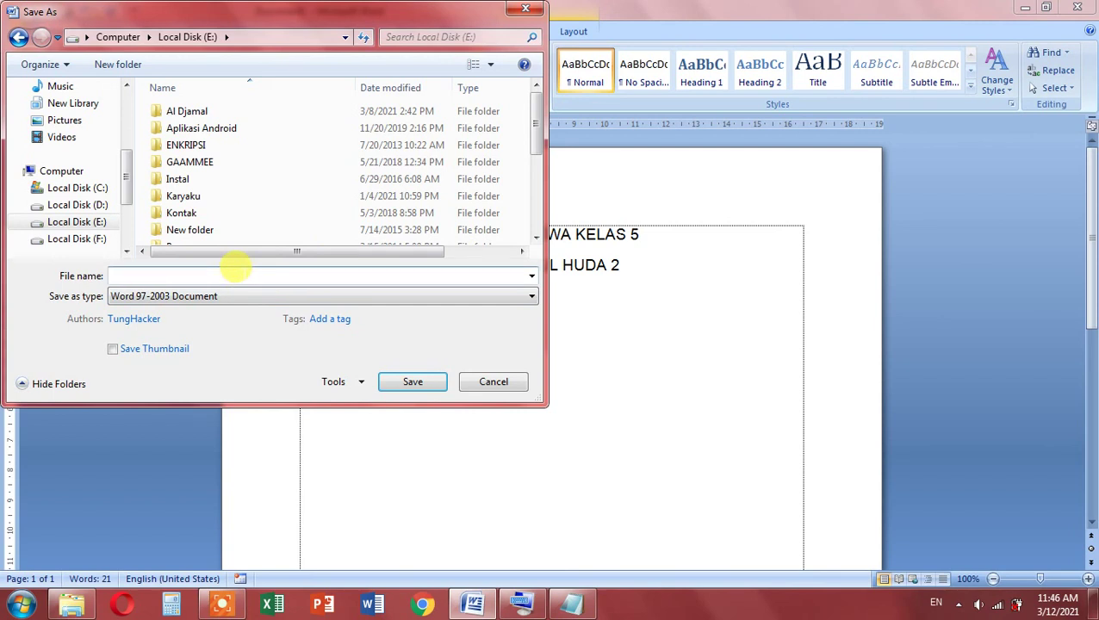
type("MEM")
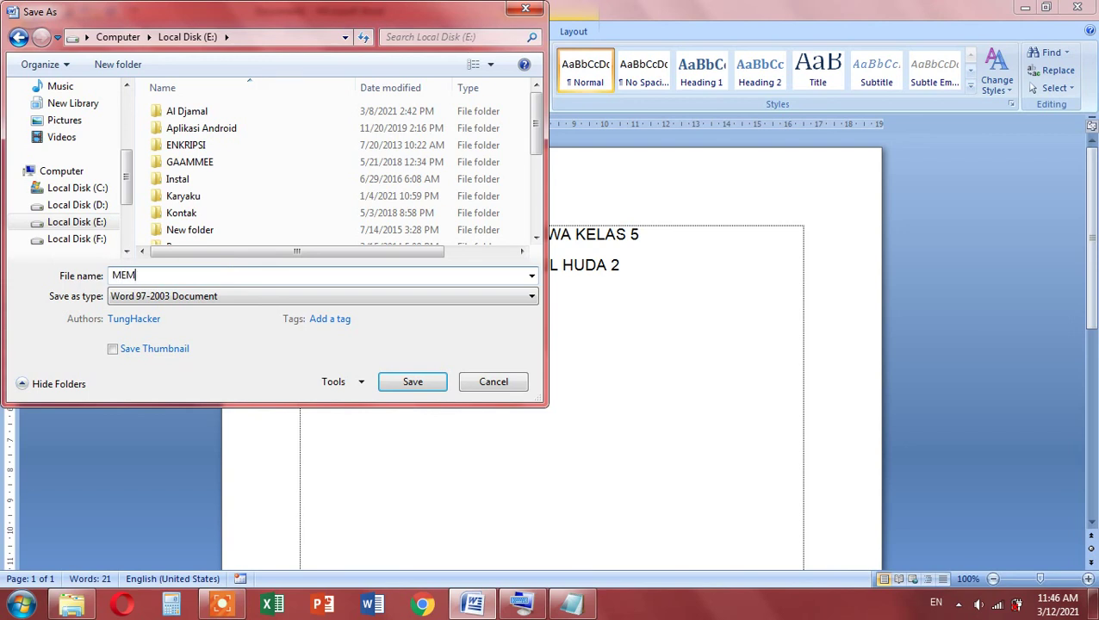
type("BUAT TABEL DI MS WORD")
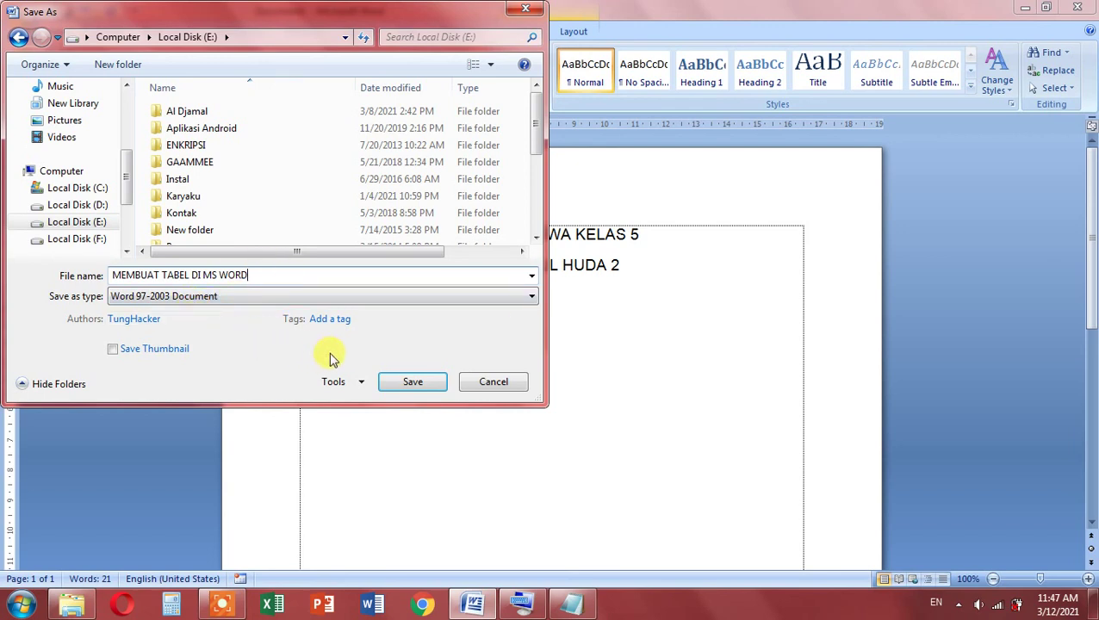
left_click(396, 380)
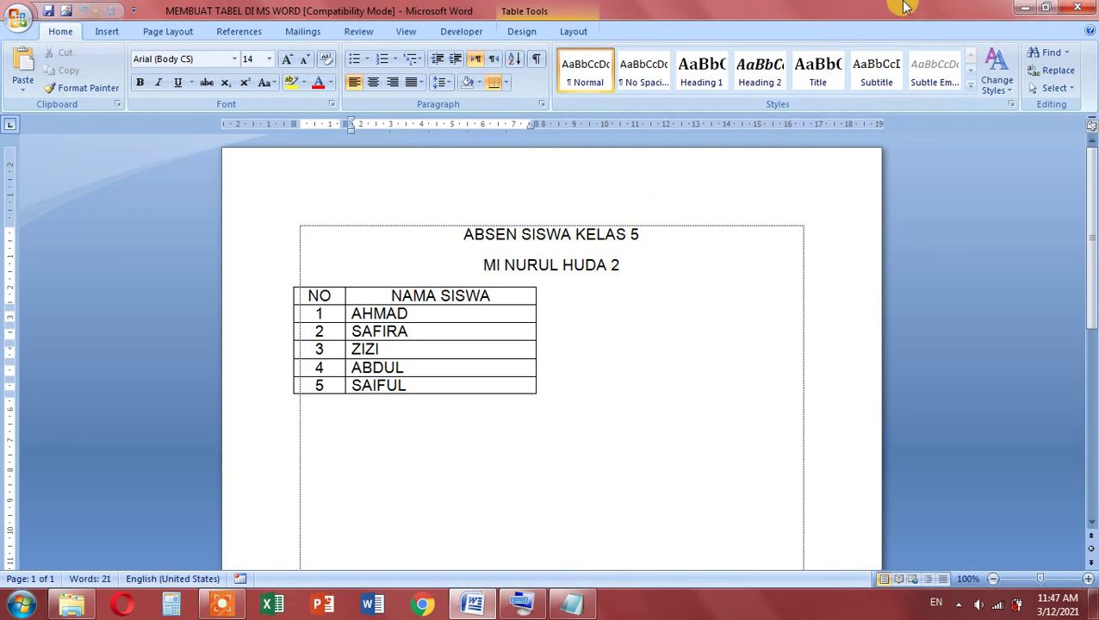
Close Word and switch to the Notepad window with the notes on table columns and rows
left_click(1087, 6)
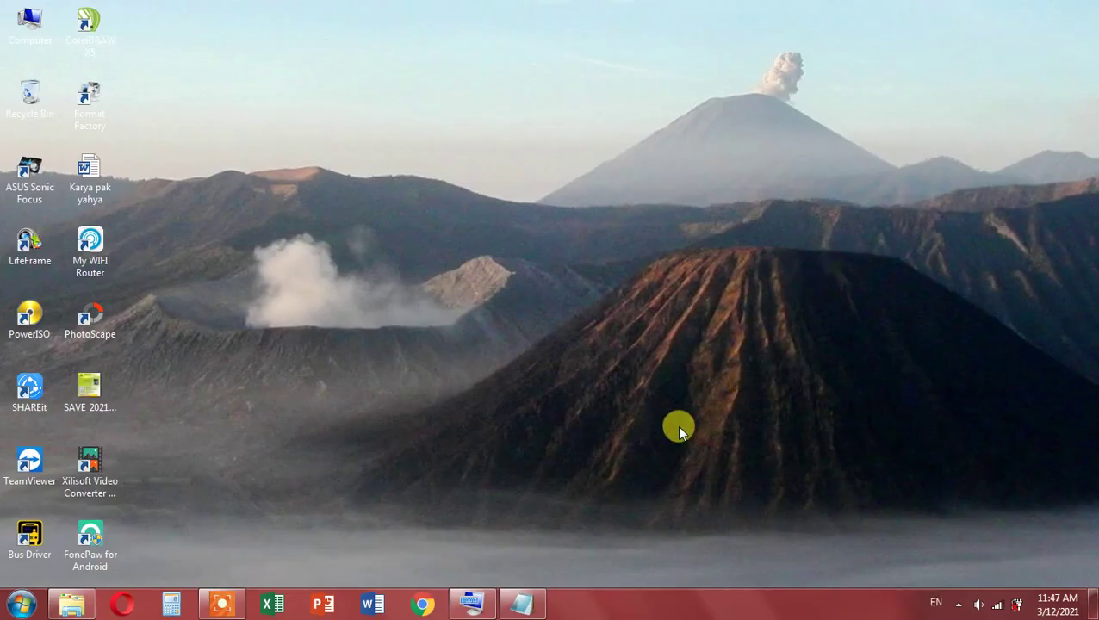
mouse_move(527, 614)
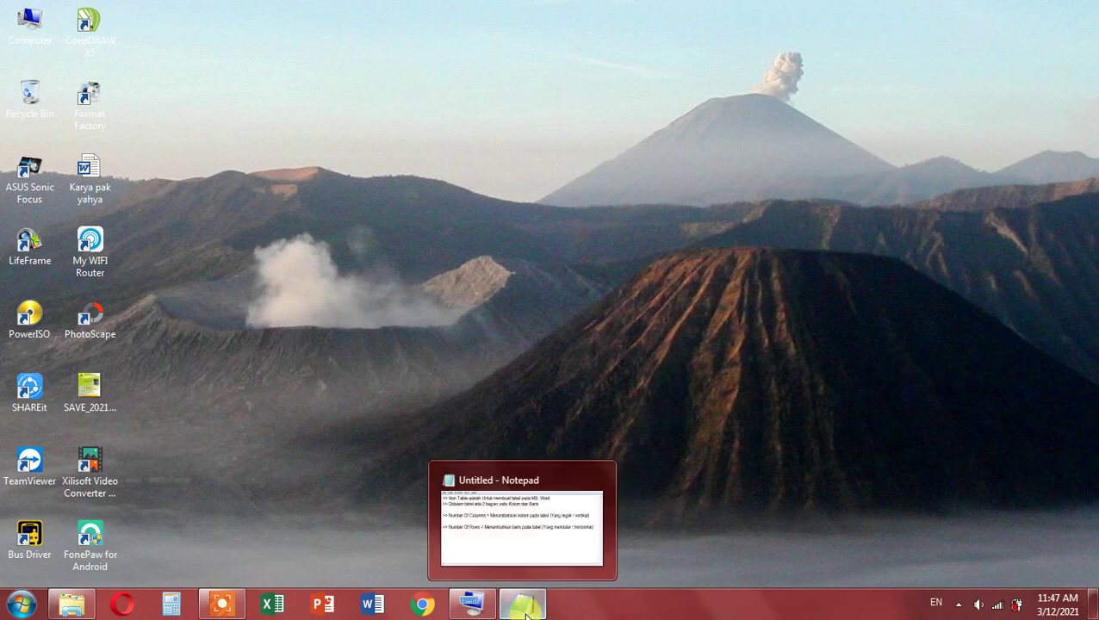
left_click(523, 603)
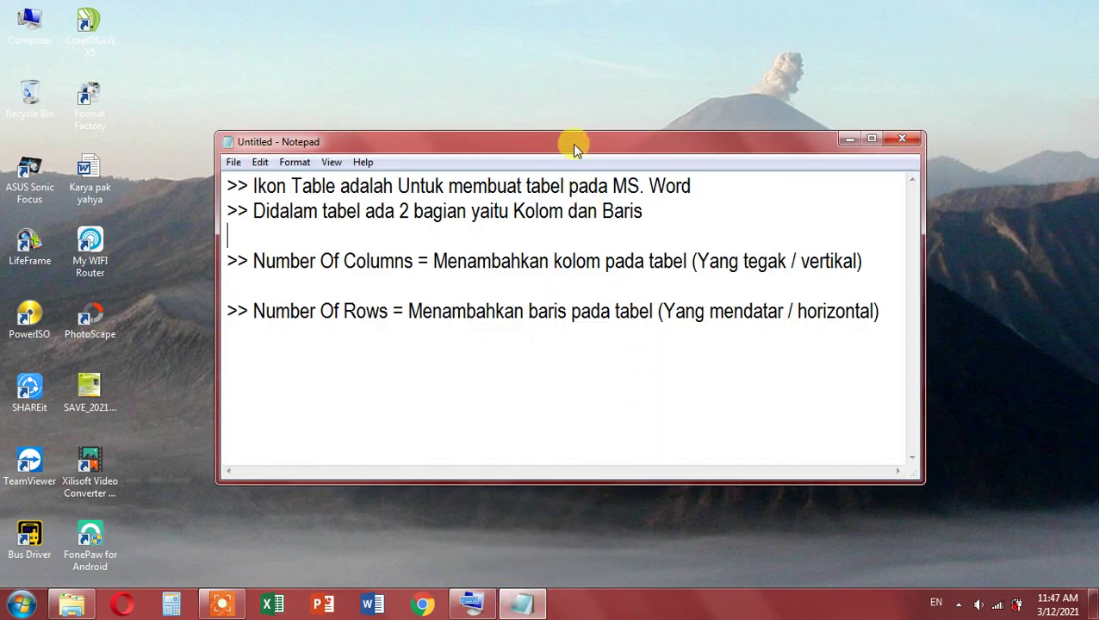
left_click_drag(568, 146, 550, 137)
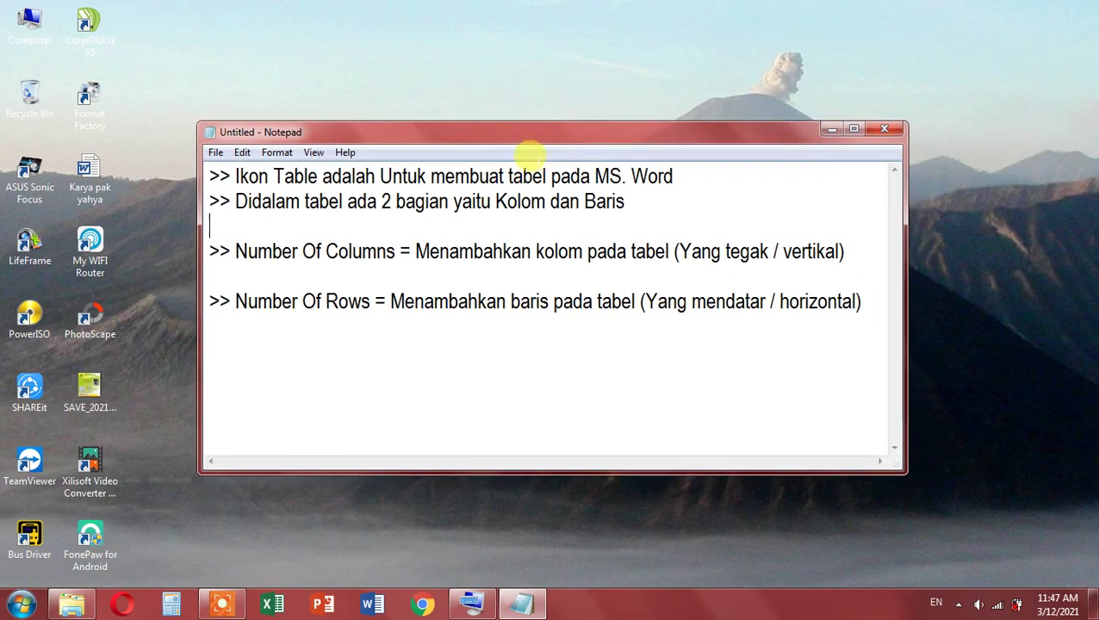